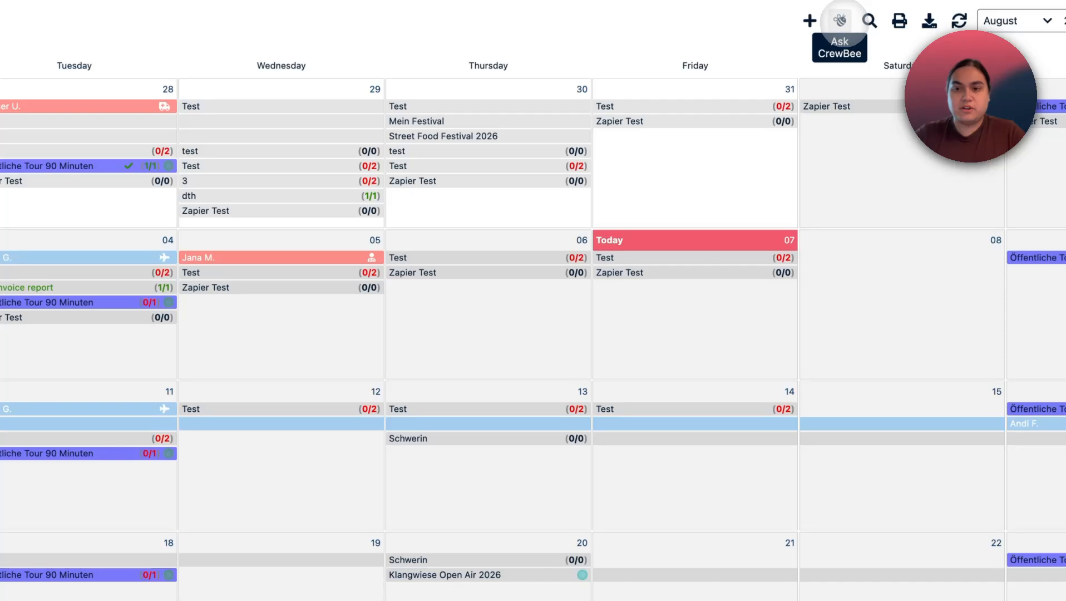
- View the details of the "test" job on 30 July and close it without changes
click(509, 151)
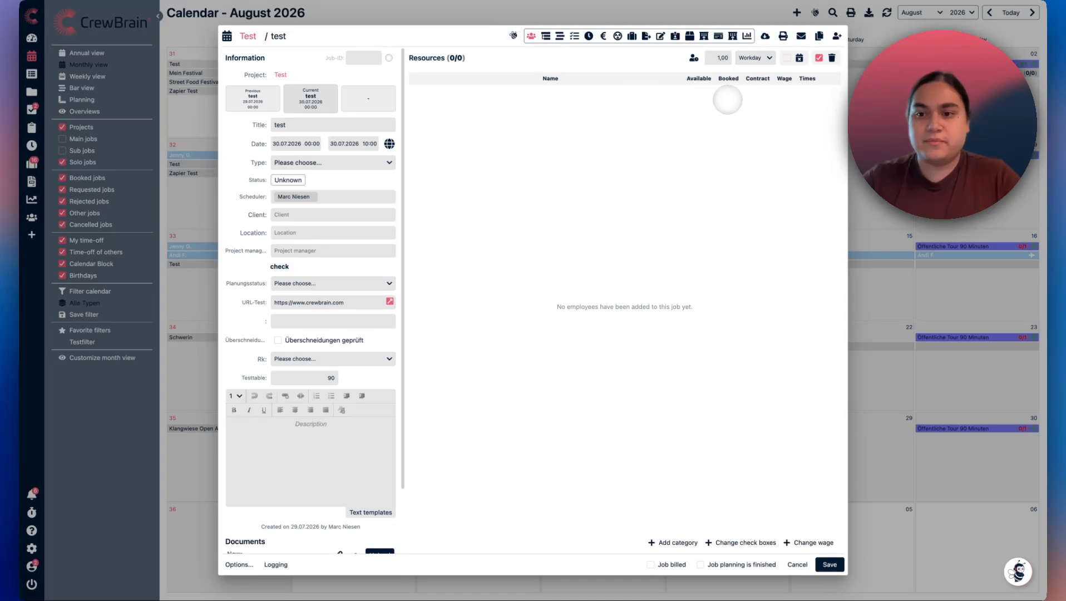
click(904, 155)
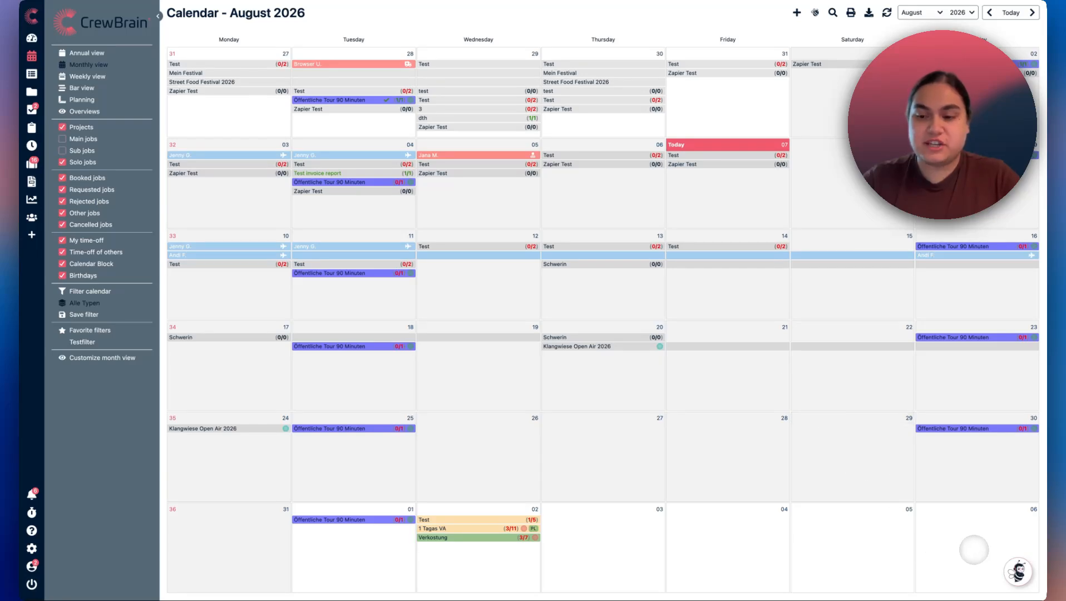
- Review the options for hiding the CrewBee assistant and cancel without hiding it
mouse_move(1017, 574)
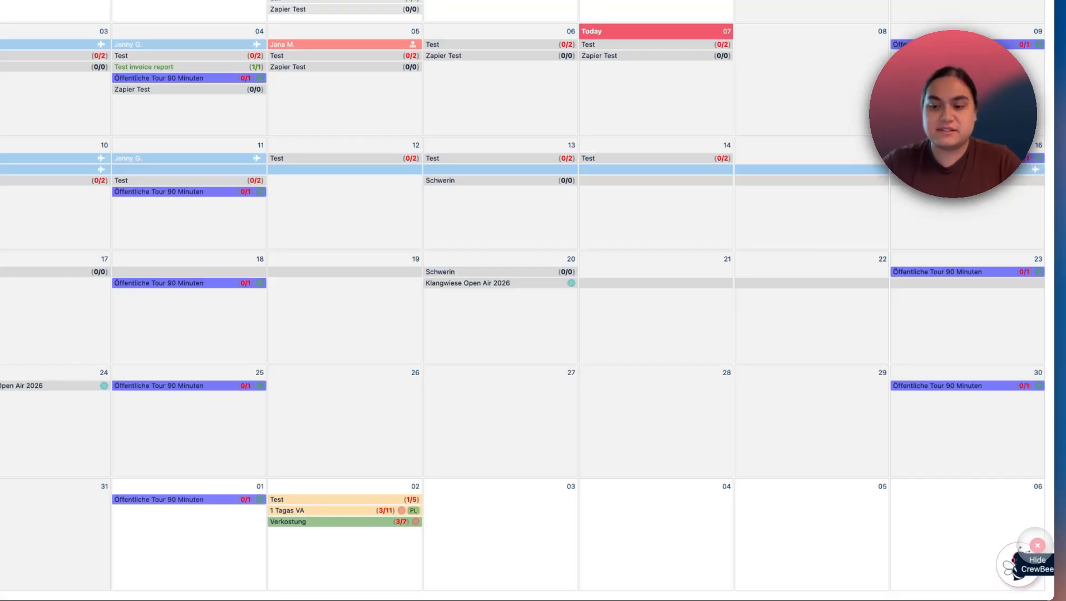
click(1033, 556)
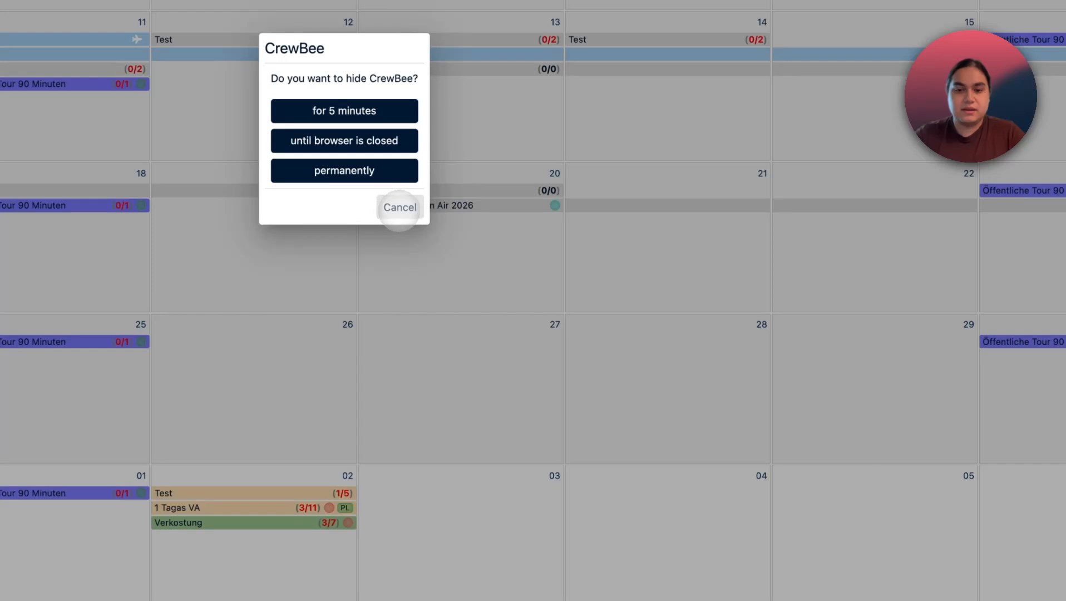
click(399, 207)
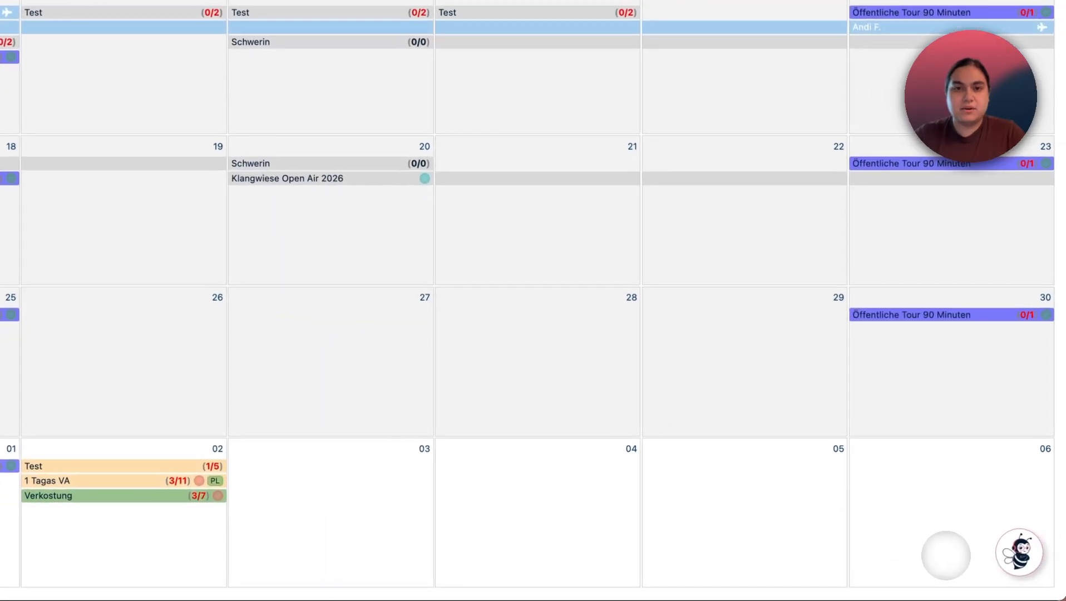
- Open the CrewBee chat, ask "how can i create a travel expense?" and read through the answer
click(1019, 552)
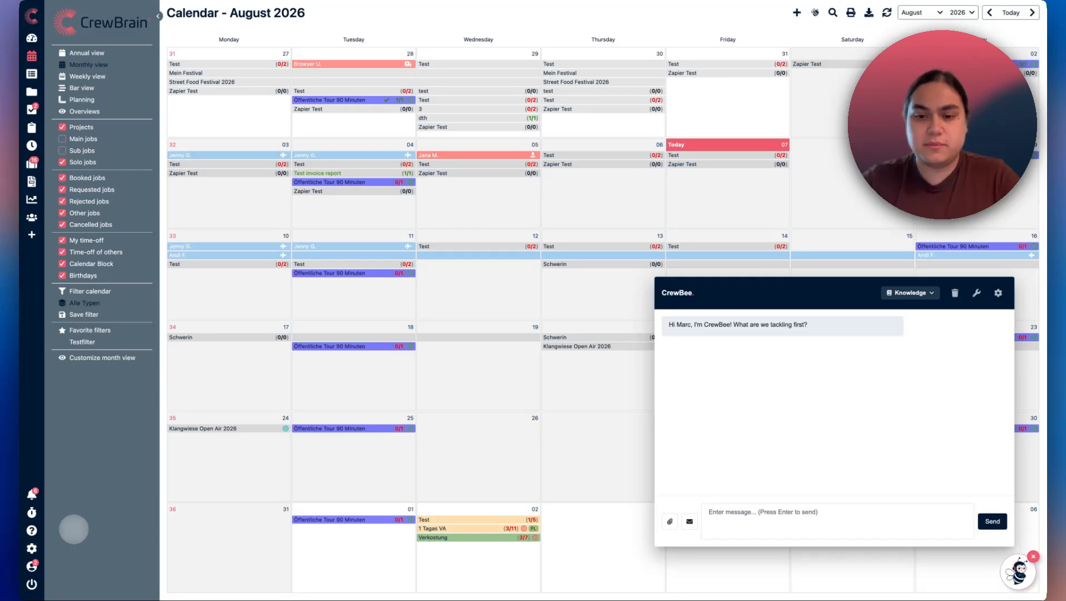
click(759, 510)
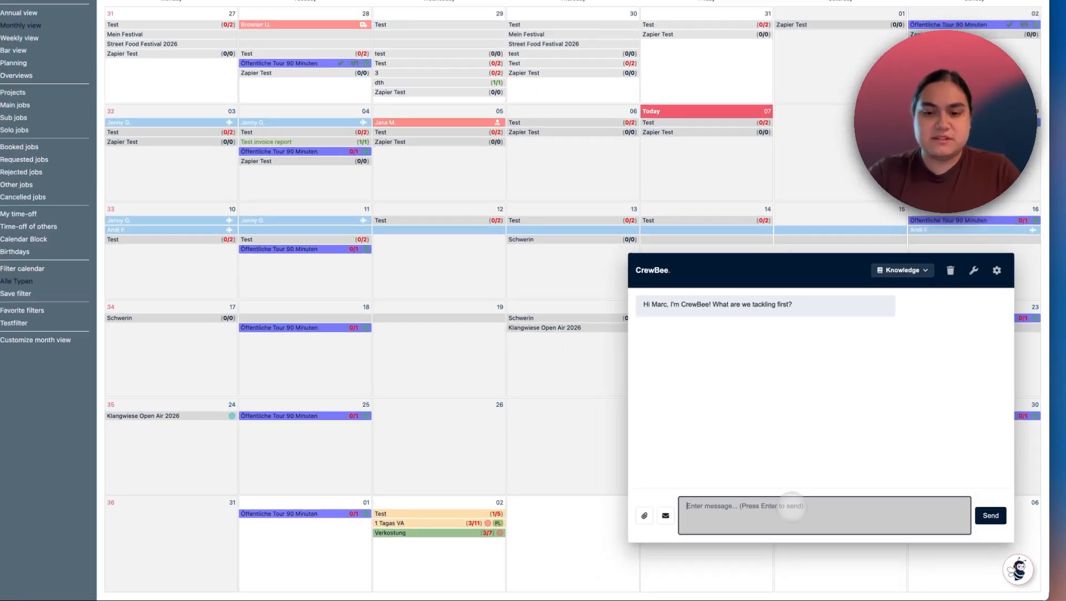
text(how can i create a travel exp)
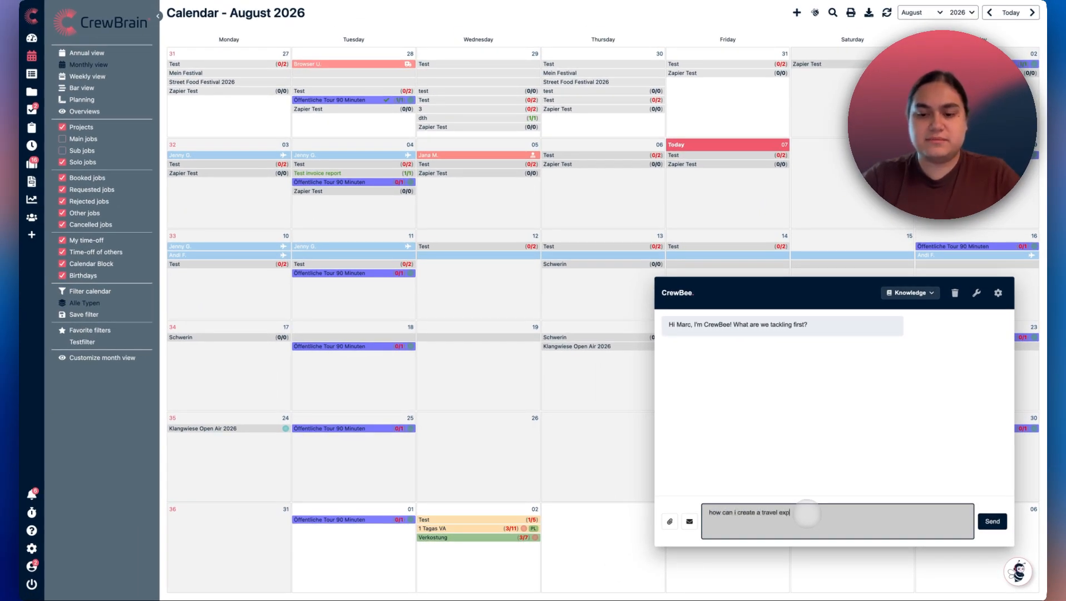
text(ense?)
key(Return)
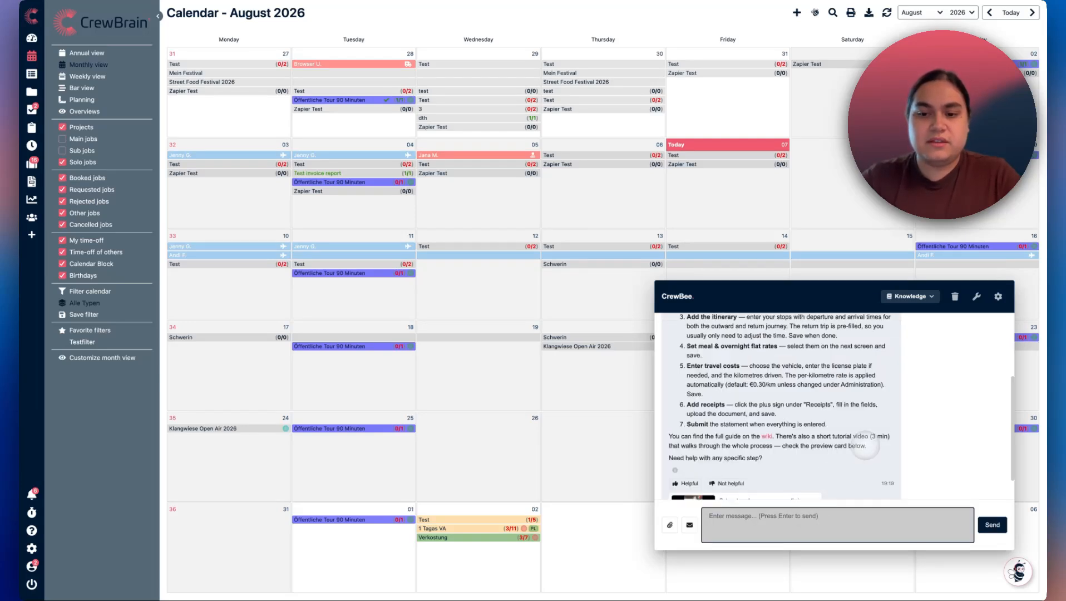
scroll(888, 413, up, 3)
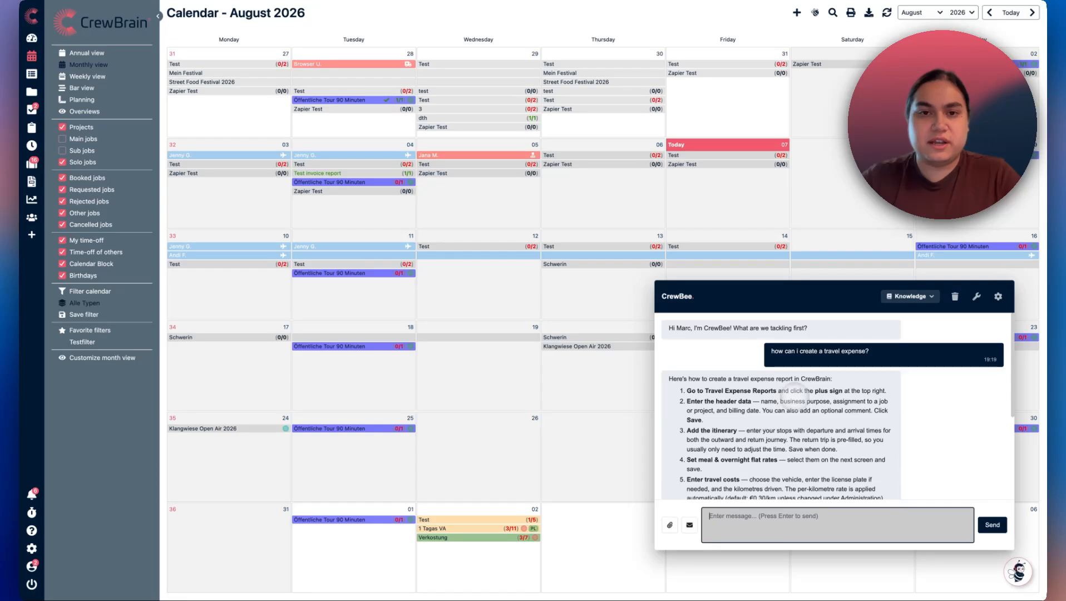
scroll(801, 404, down, 5)
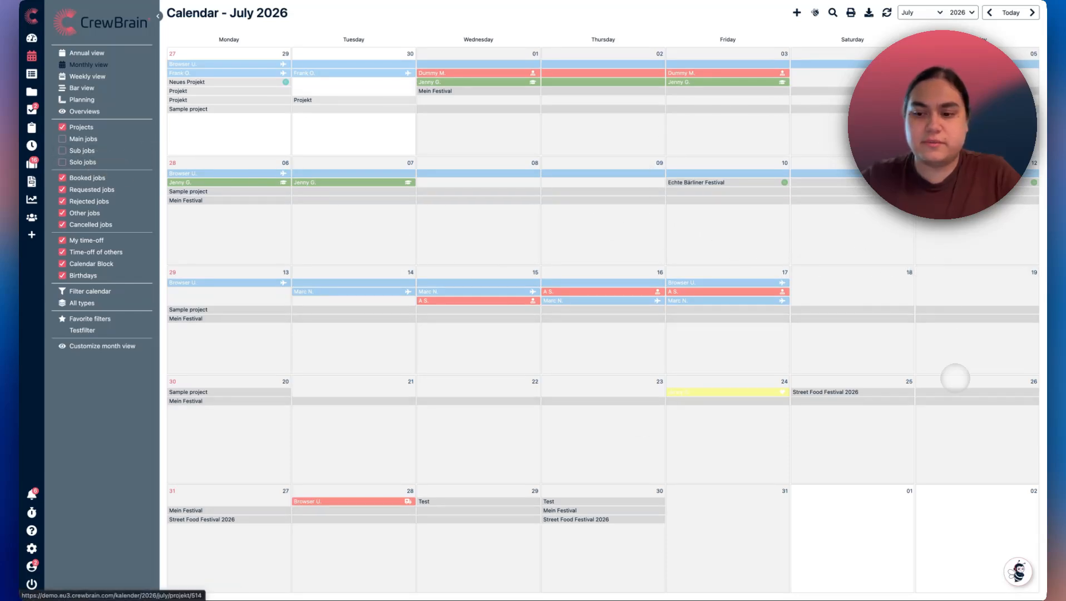
- Ask CrewBee "why can i not see any solo jobs in the calendar?" and allow it to read the current calendar page
click(1018, 571)
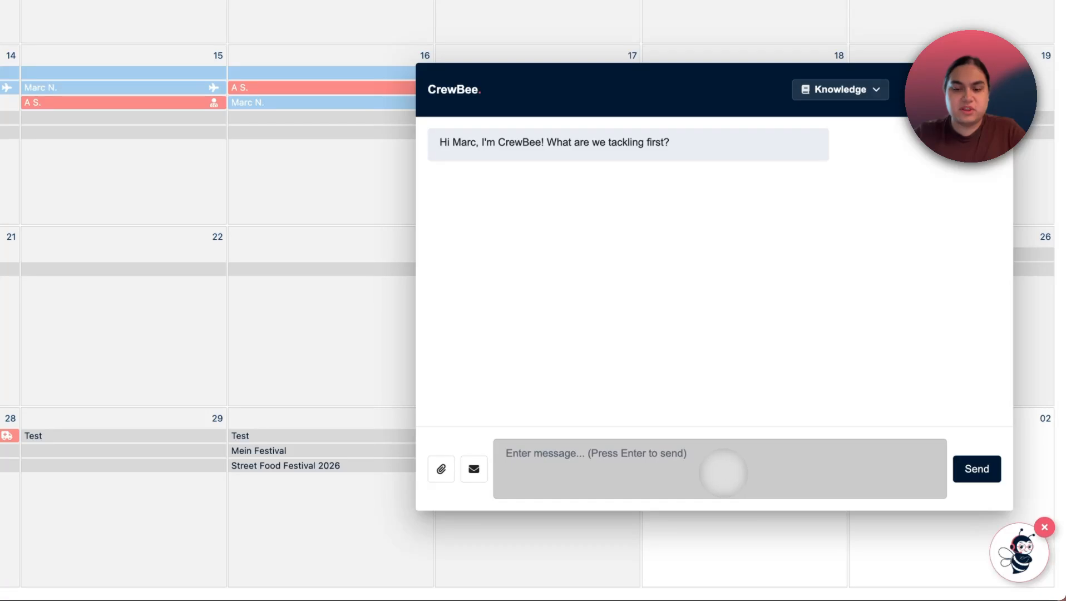
click(722, 472)
text(why can i )
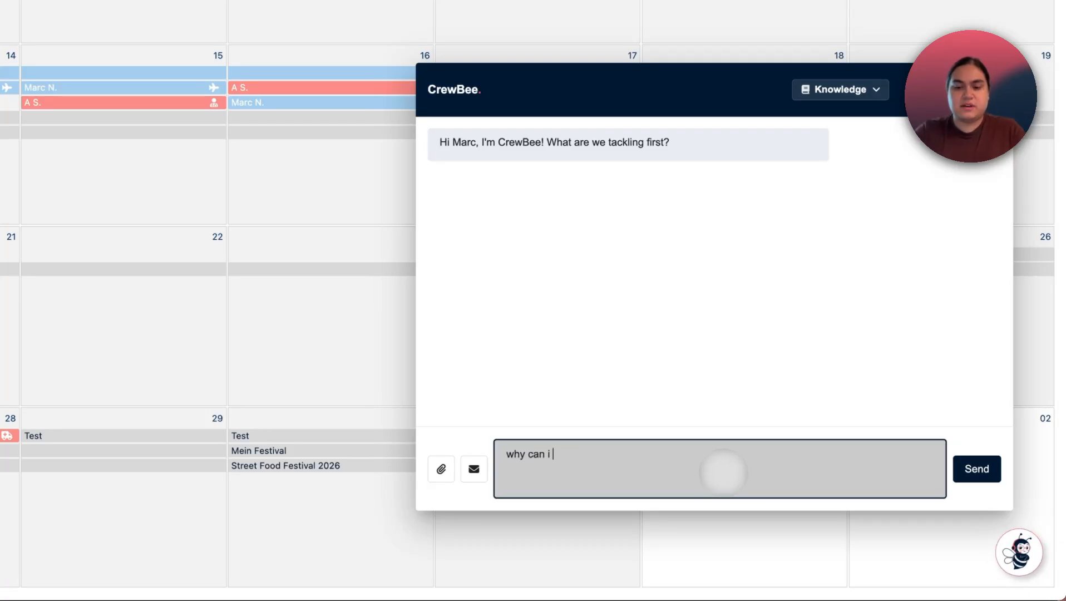
text(not see any solo)
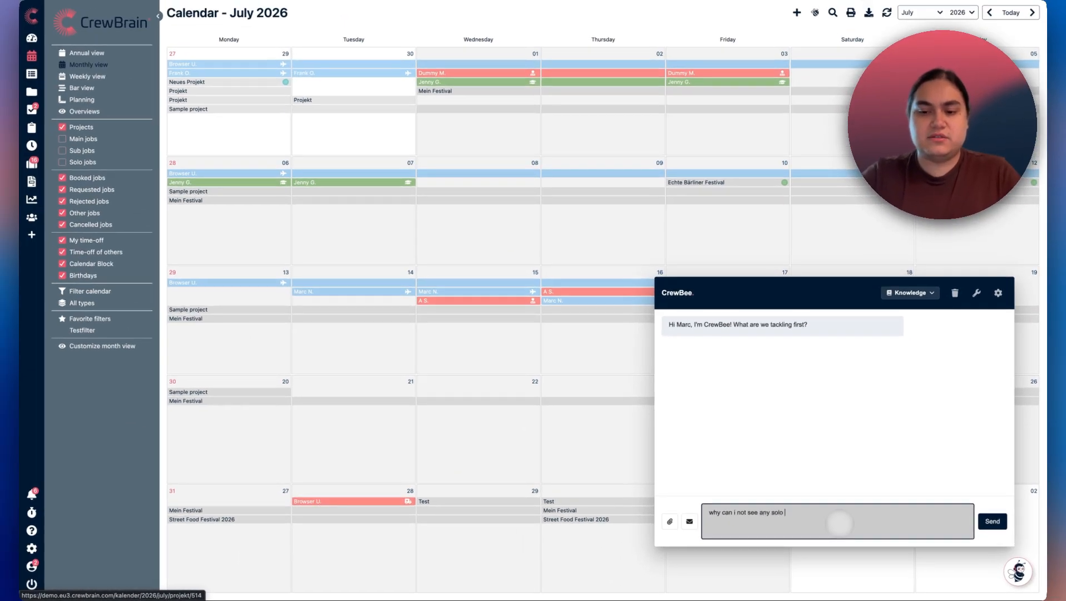
text( jobs in the calendar)
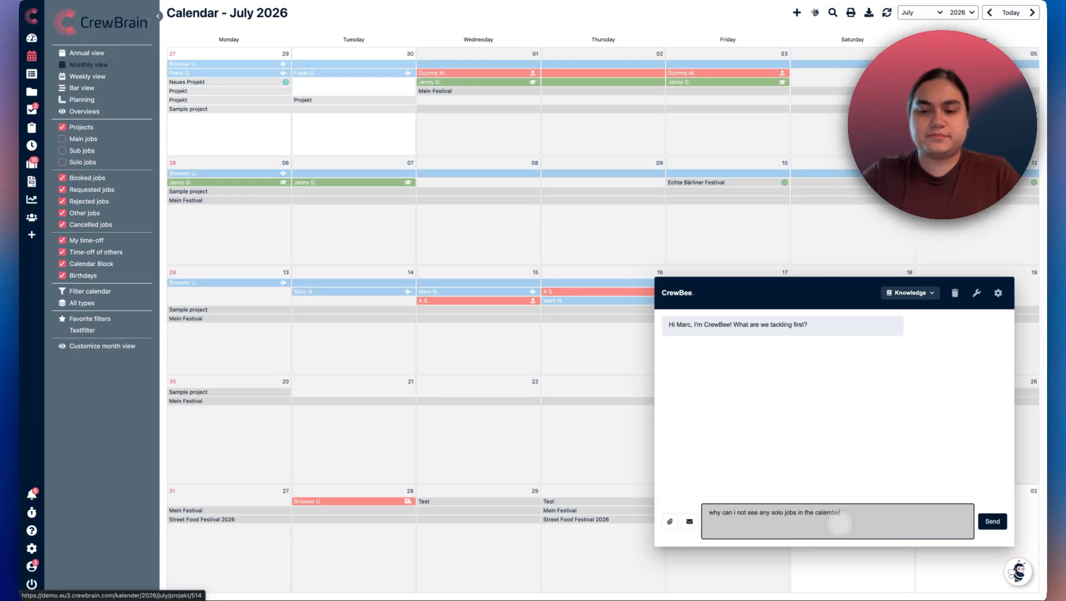
text(?)
key(Return)
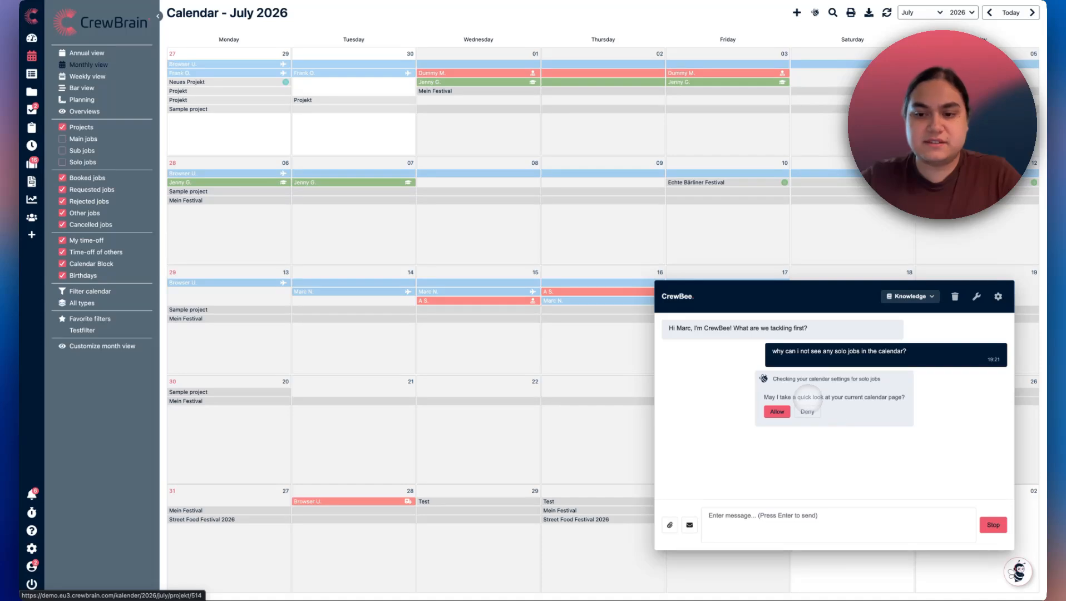
click(777, 411)
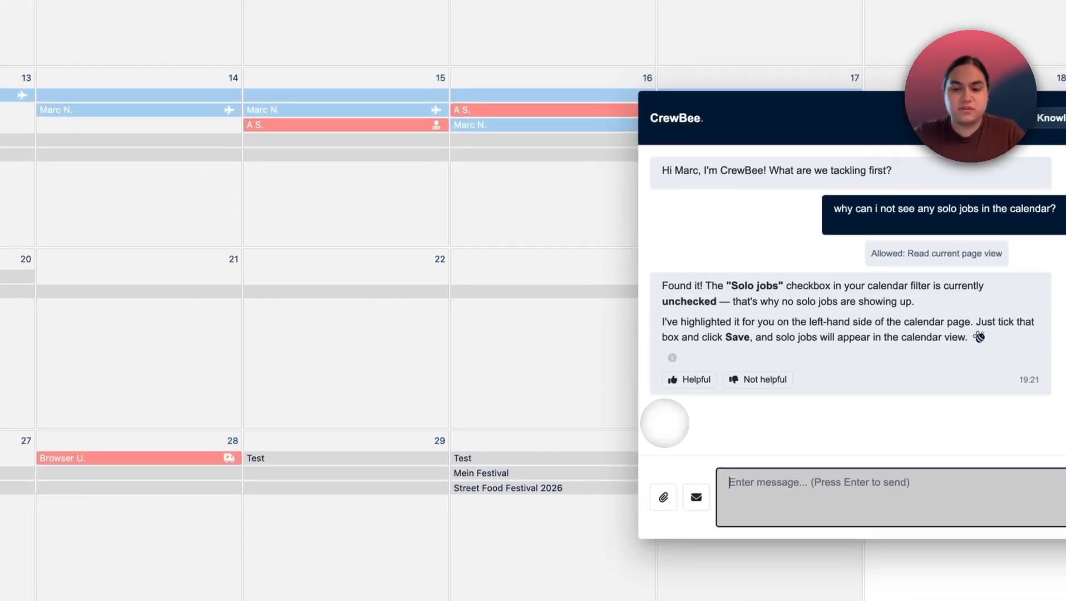
- Paste the copied screenshot into the CrewBee chat, ask "what does this do?" and read the answer
key(ctrl+v)
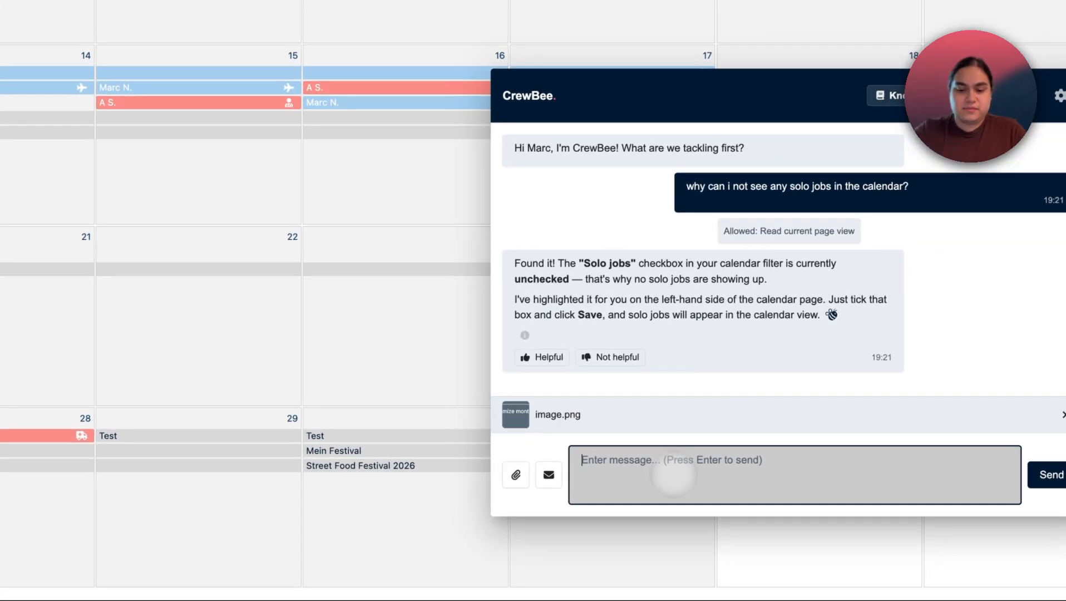
text(what does this do?)
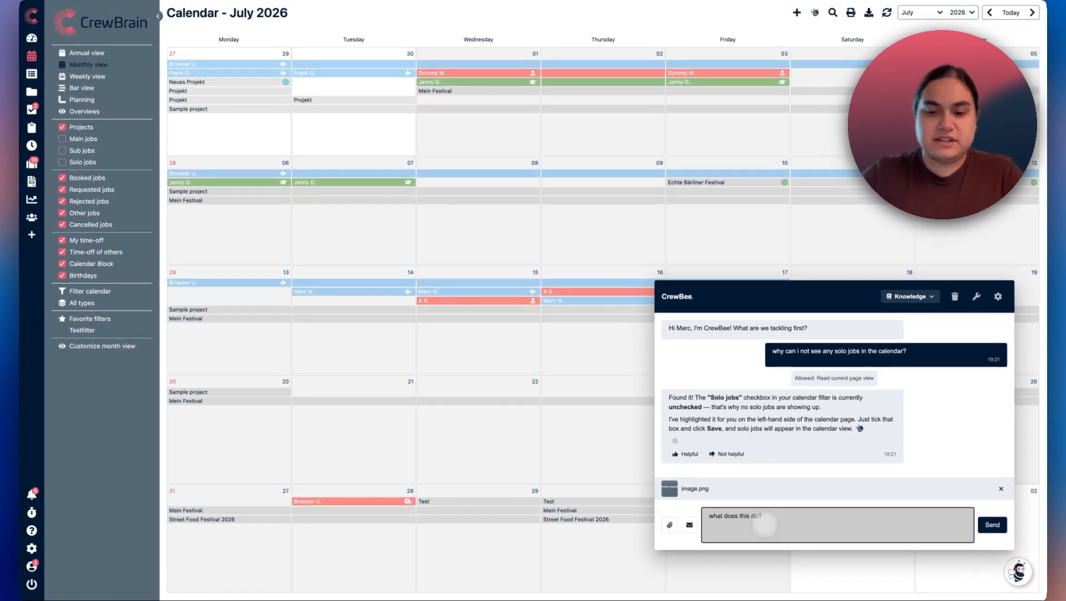
key(Return)
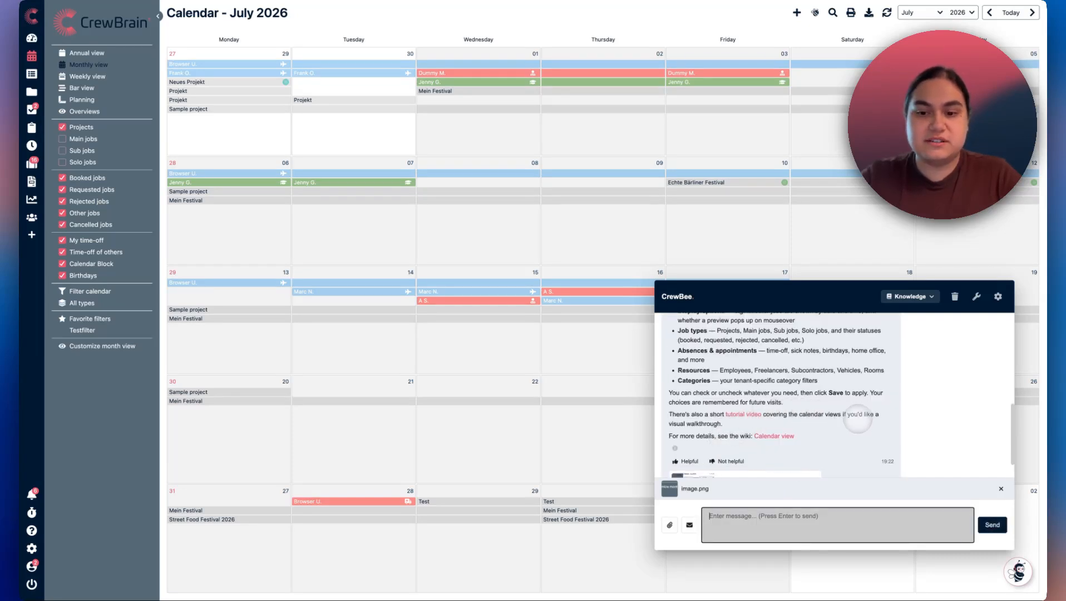
scroll(862, 417, up, 2)
scroll(863, 417, up, 1)
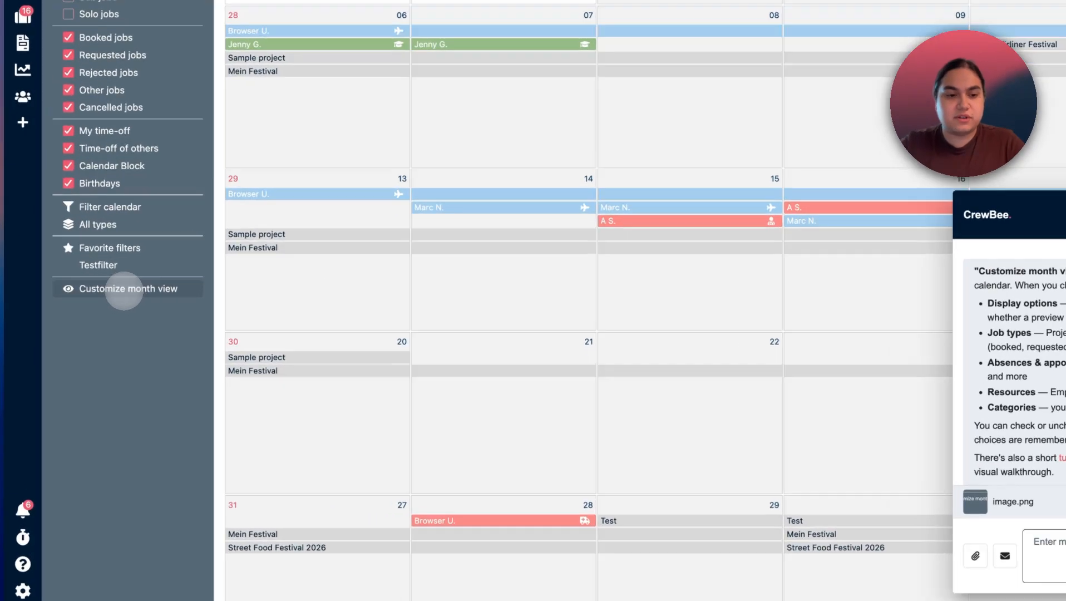
- Examine the order and mouseover preview options for customizing the month view
click(114, 346)
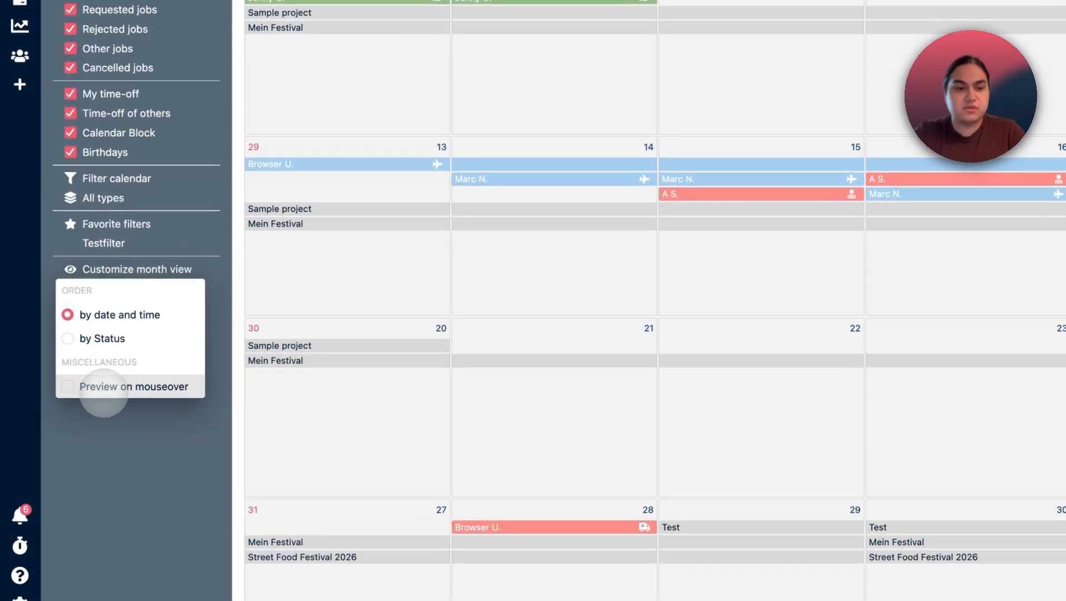
click(95, 421)
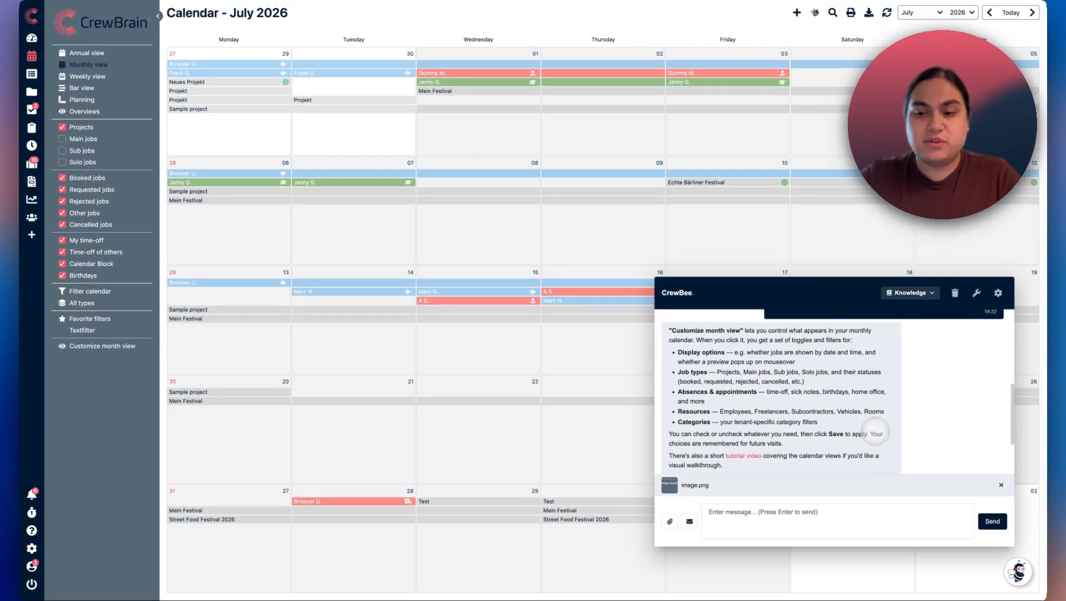
- View the form for sending this chat as a question to CrewBrain and cancel it
scroll(877, 433, down, 2)
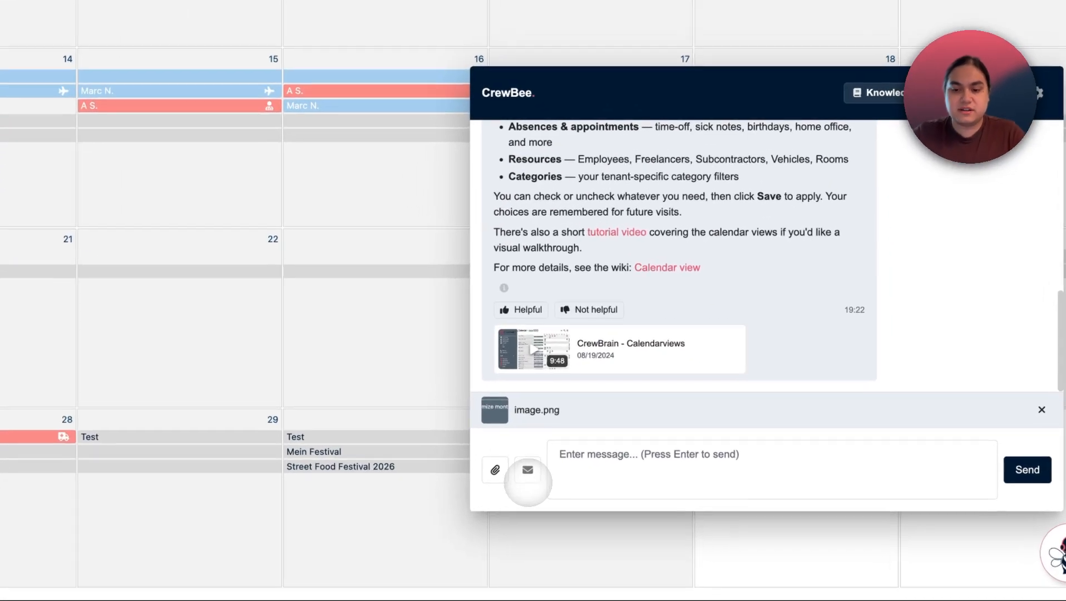
click(527, 472)
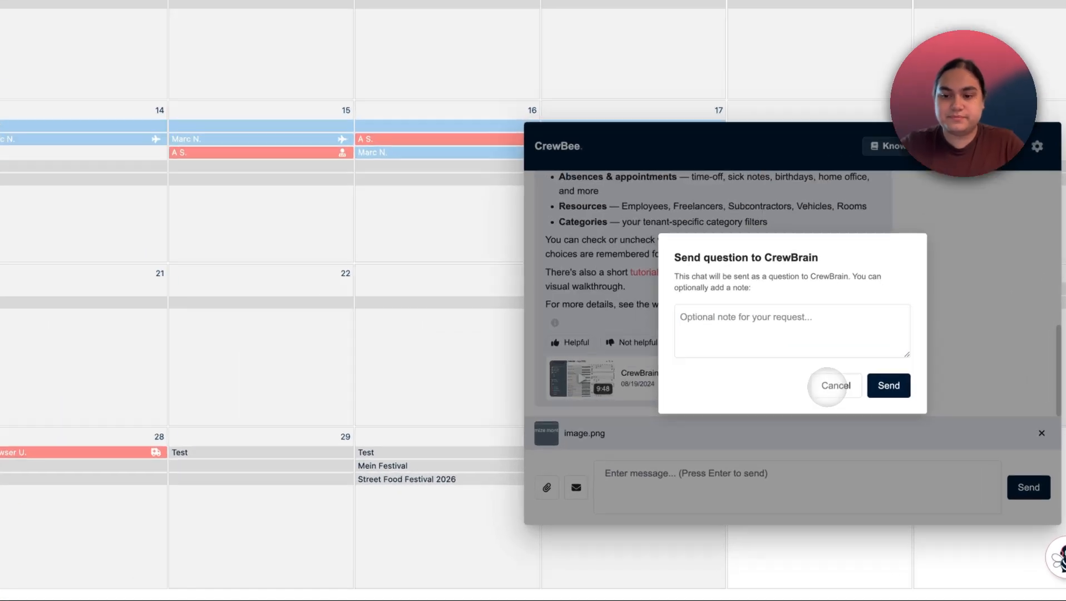
click(861, 457)
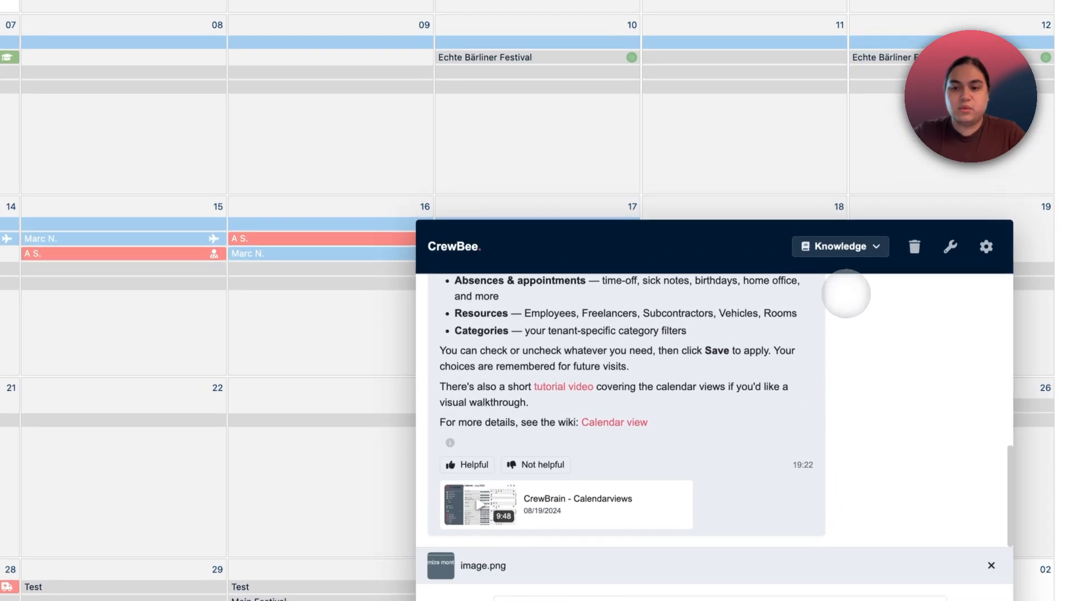
- Set the CrewBee mode to Auto and remove the attached image.png from the message
click(857, 243)
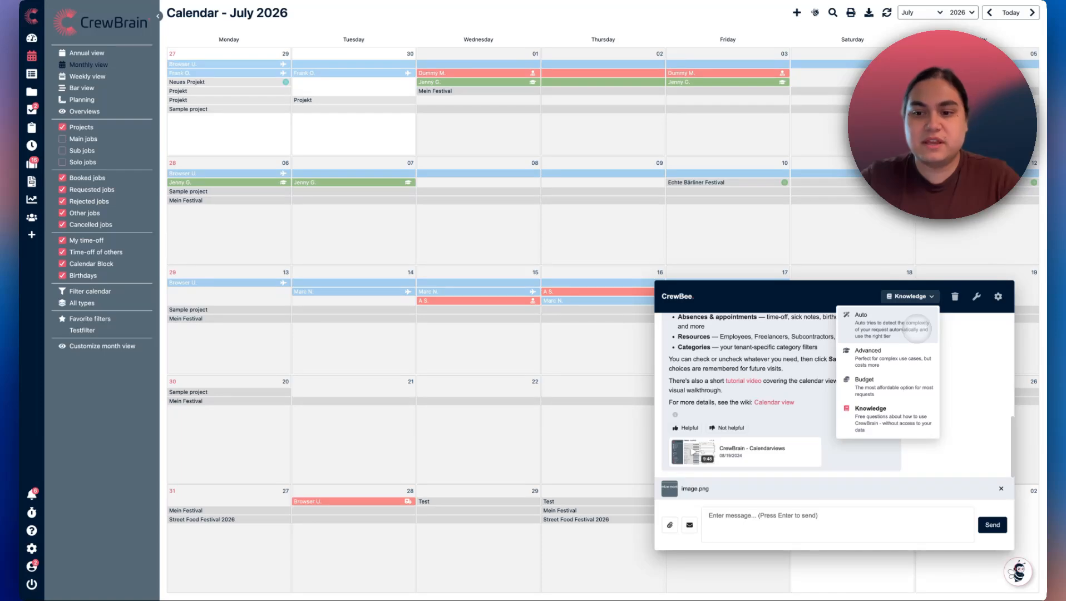
click(885, 318)
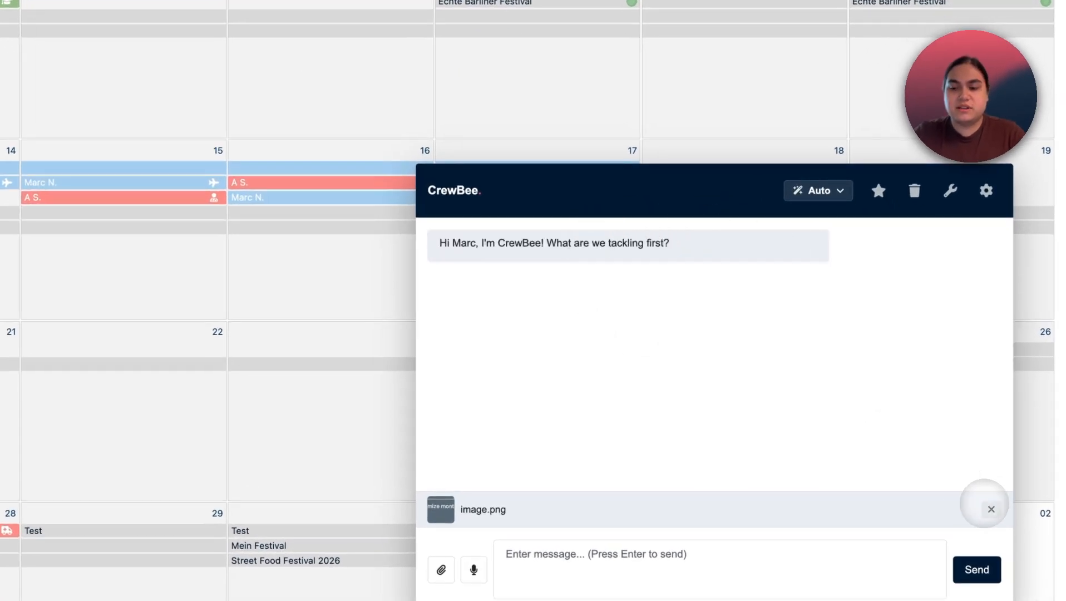
click(990, 509)
click(819, 191)
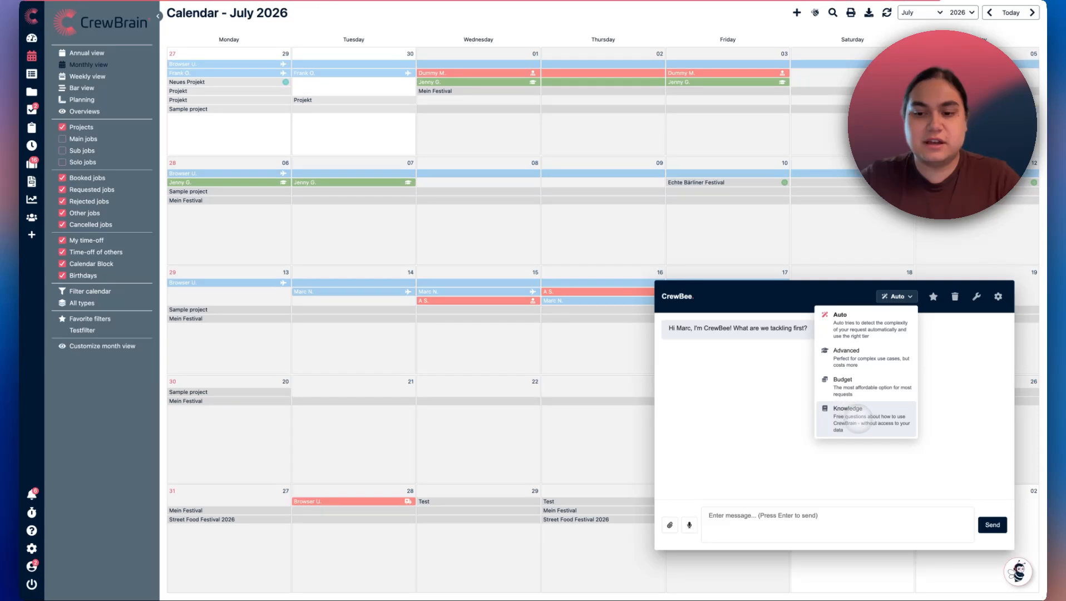
click(734, 400)
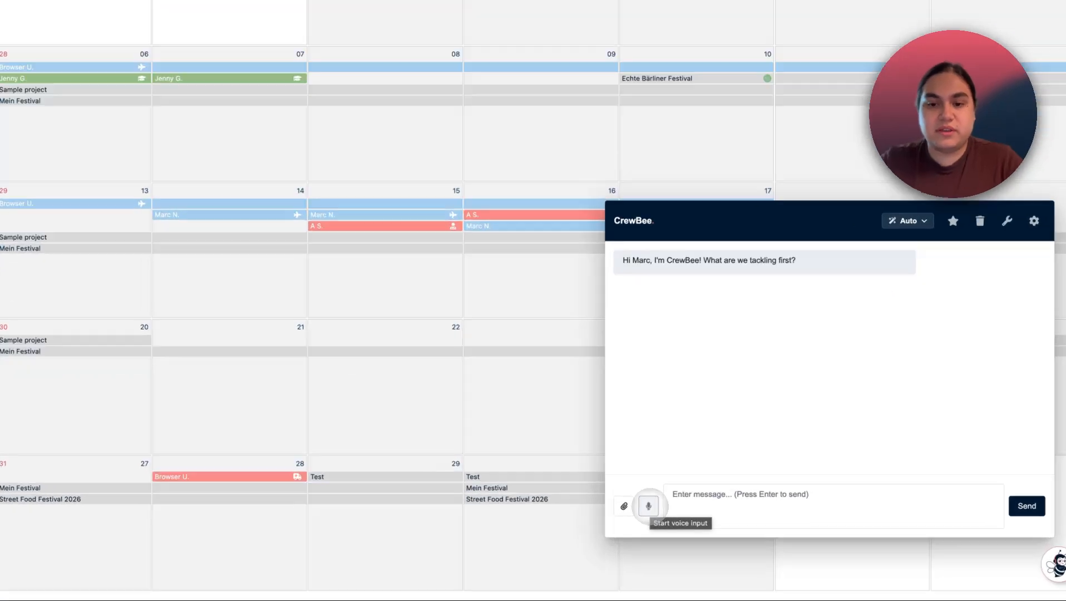
- Ask CrewBee by voice to research this year's LDI dates in Vegas and create a job for it, allowing the web search
click(689, 525)
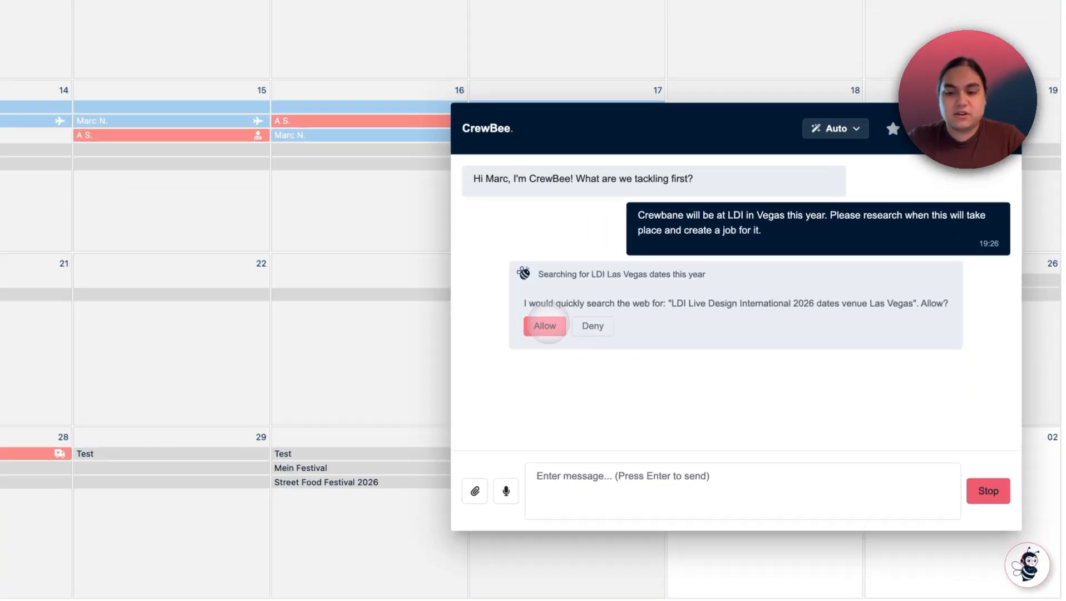
click(714, 420)
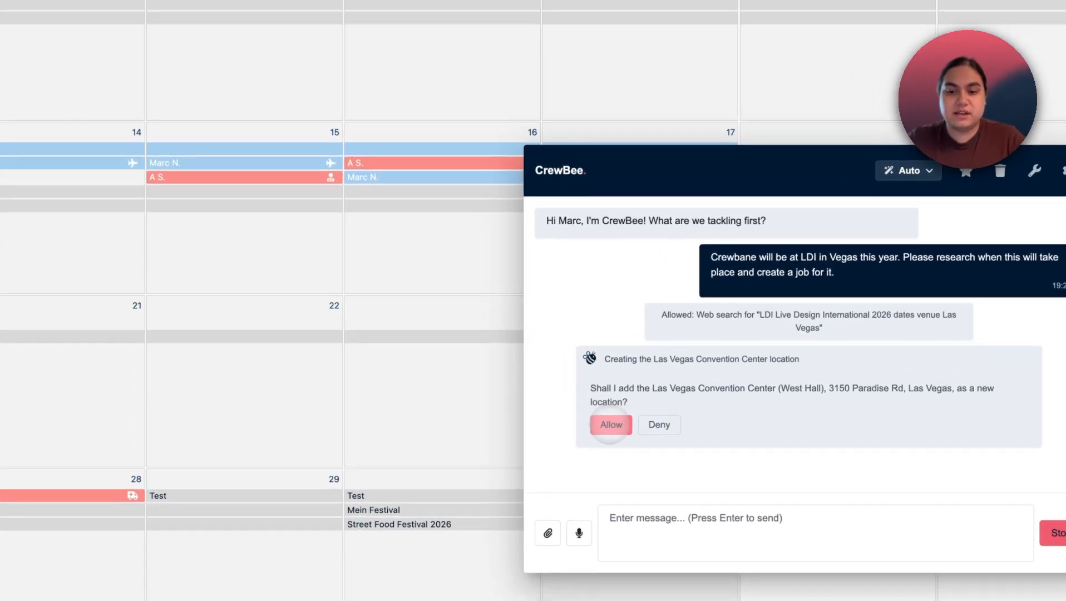
- Allow CrewBee to add the Las Vegas Convention Center (West Hall) location and create the job "LDI 2026 - Las Vegas" for 6-8 December 2026 without staff
click(710, 456)
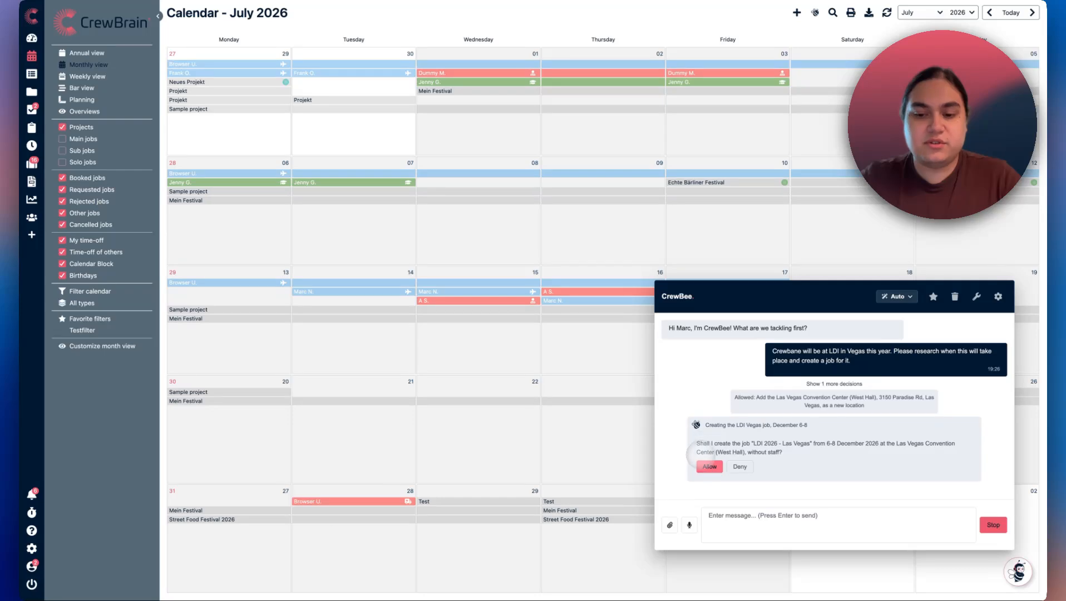
click(706, 467)
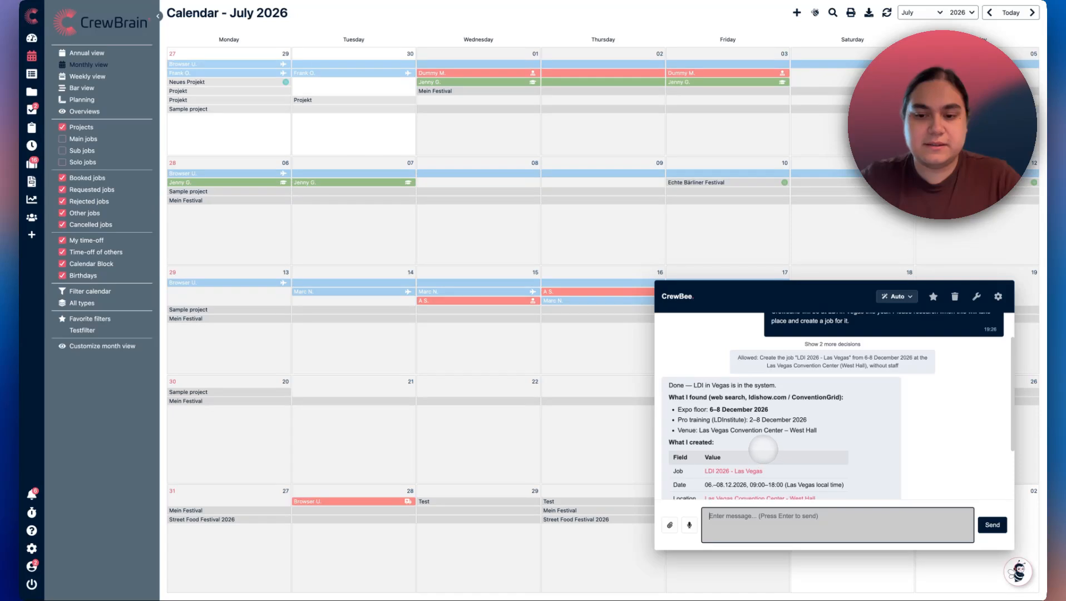
scroll(843, 432, down, 2)
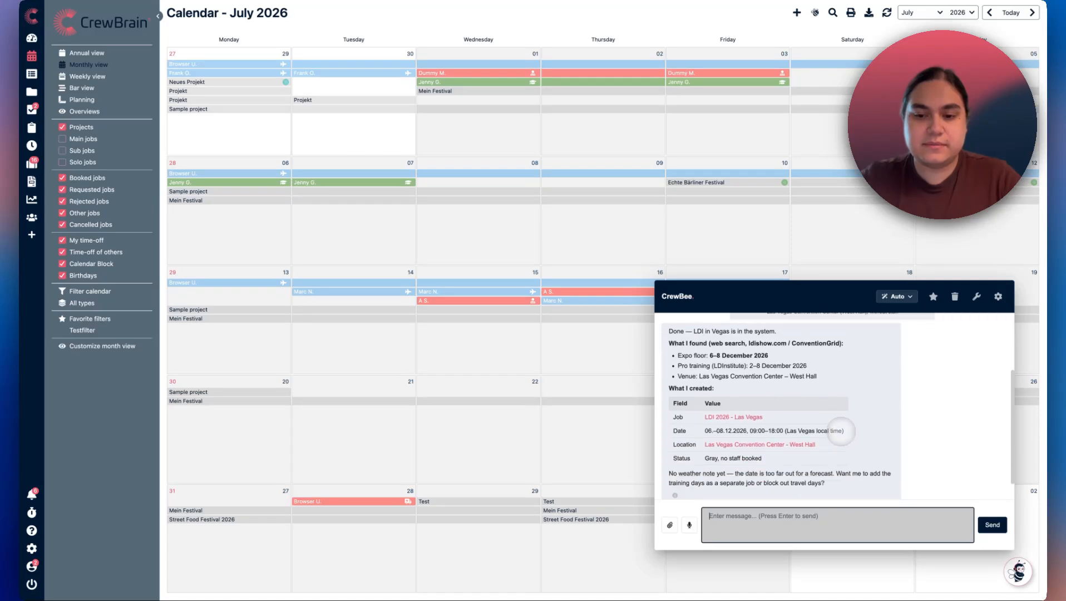
- Show December 2026 in the monthly calendar and include solo jobs in the display
scroll(840, 430, down, 1)
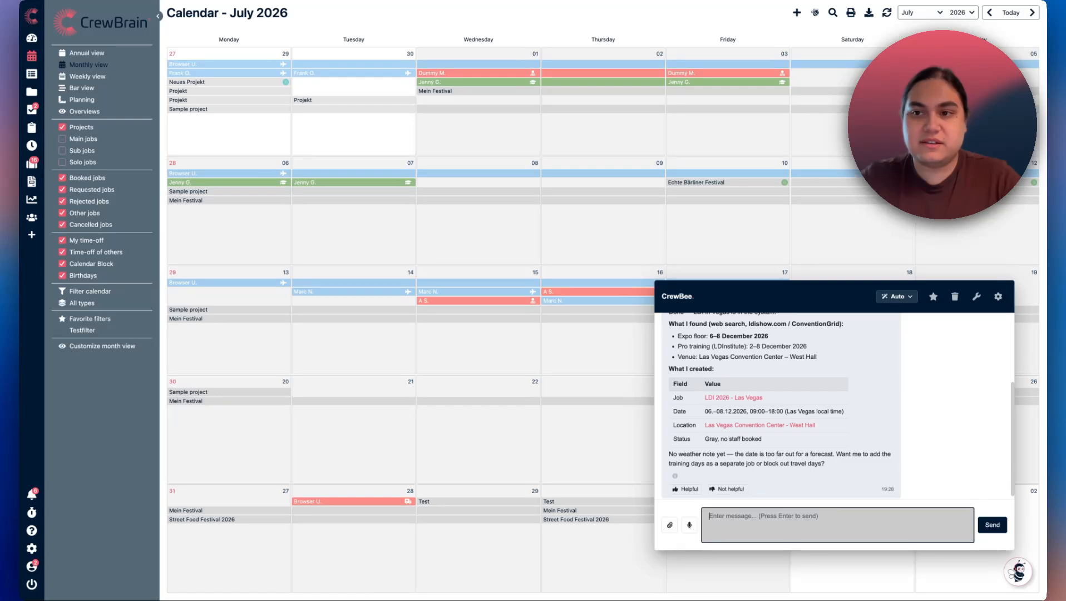
click(918, 12)
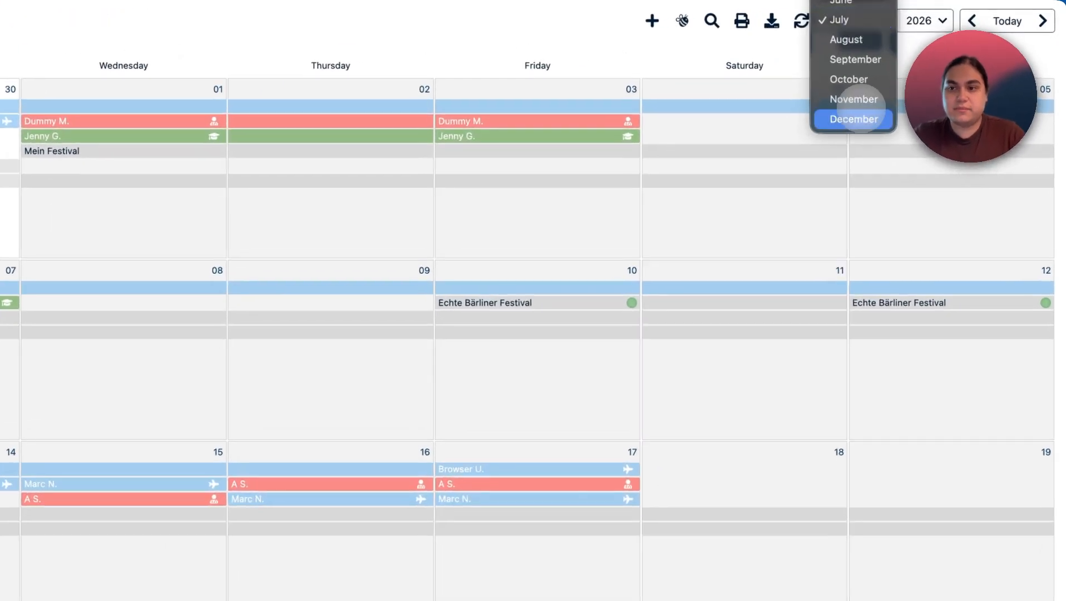
click(855, 118)
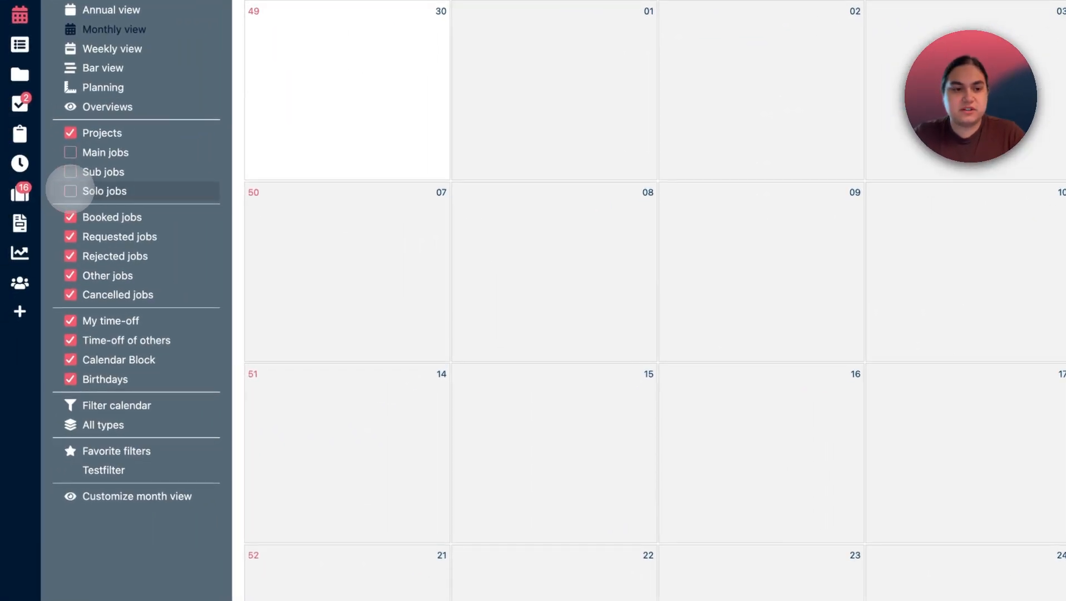
click(23, 213)
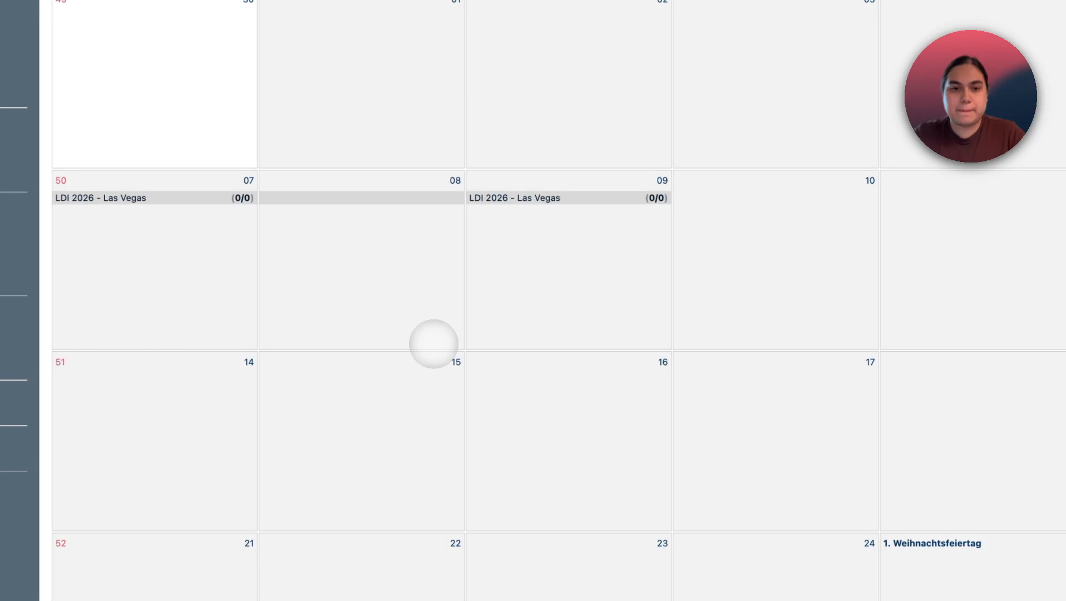
- Open the "LDI 2026 - Las Vegas" job from the calendar and review its details and description
click(559, 201)
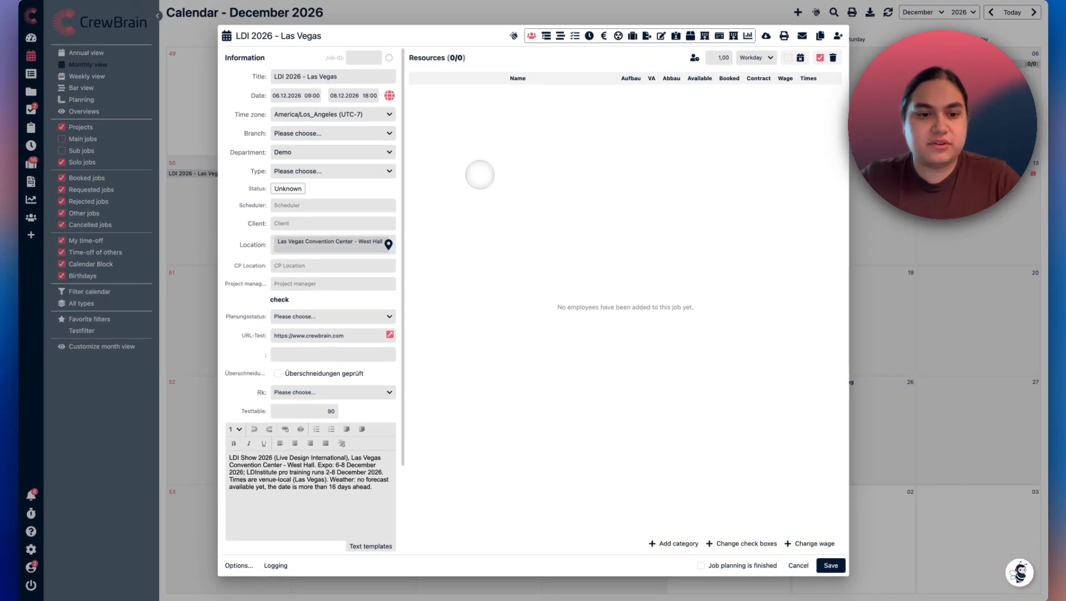
scroll(389, 418, down, 1)
scroll(389, 419, down, 4)
scroll(388, 418, up, 5)
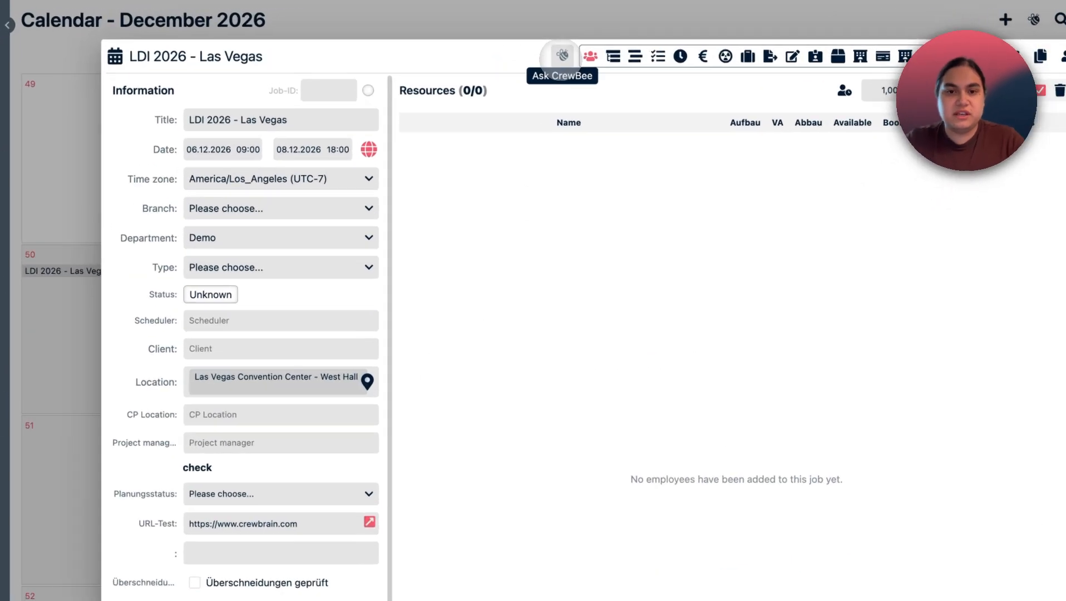
- Ask CrewBee from within the job to book three available people for it, with no category
click(513, 36)
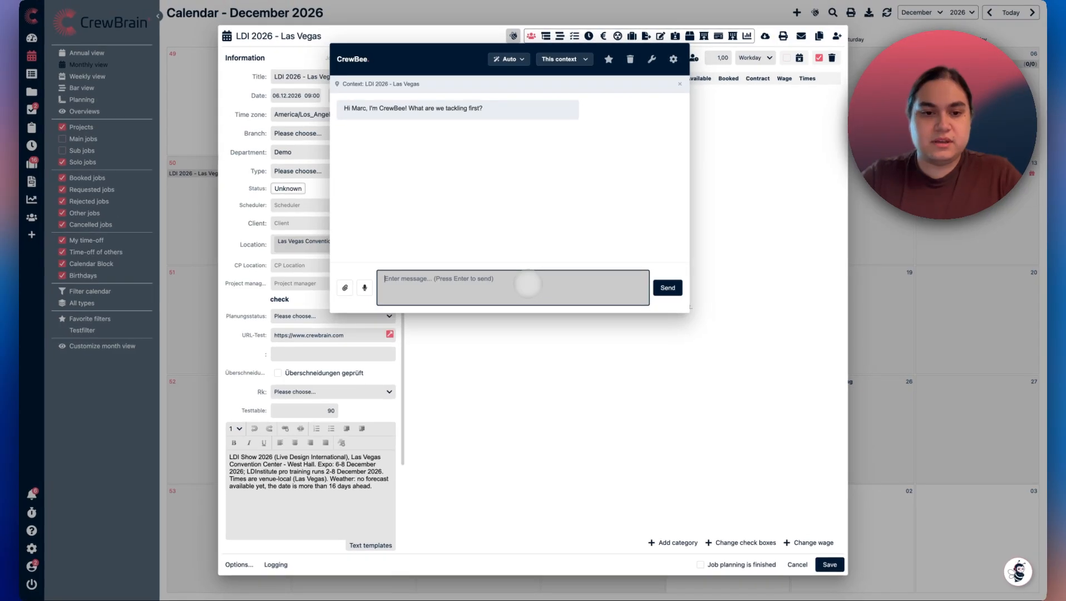
text(please book three available people for this job, no category please)
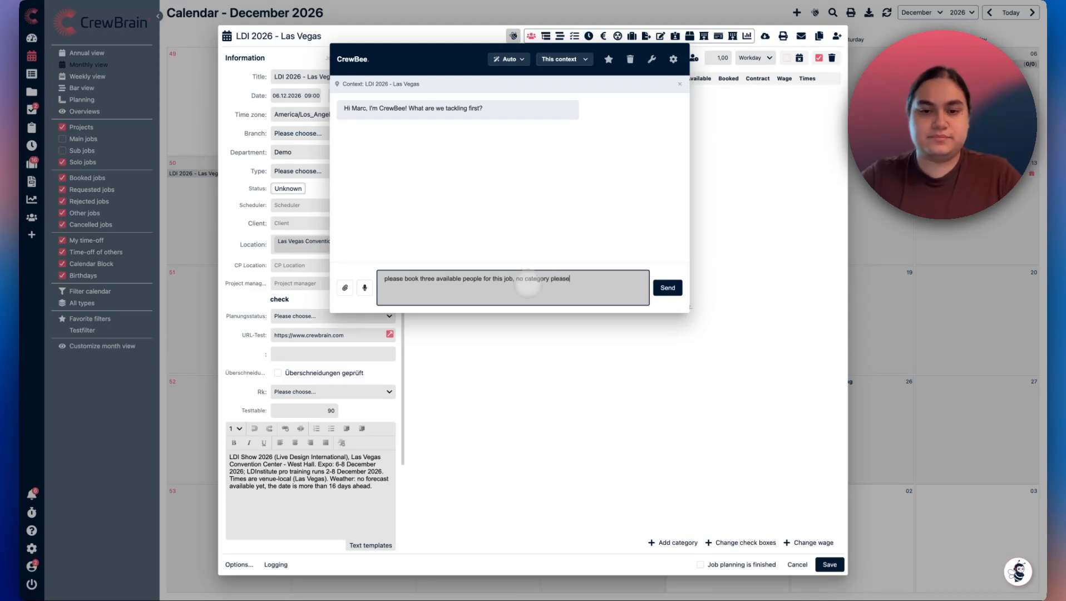
key(Return)
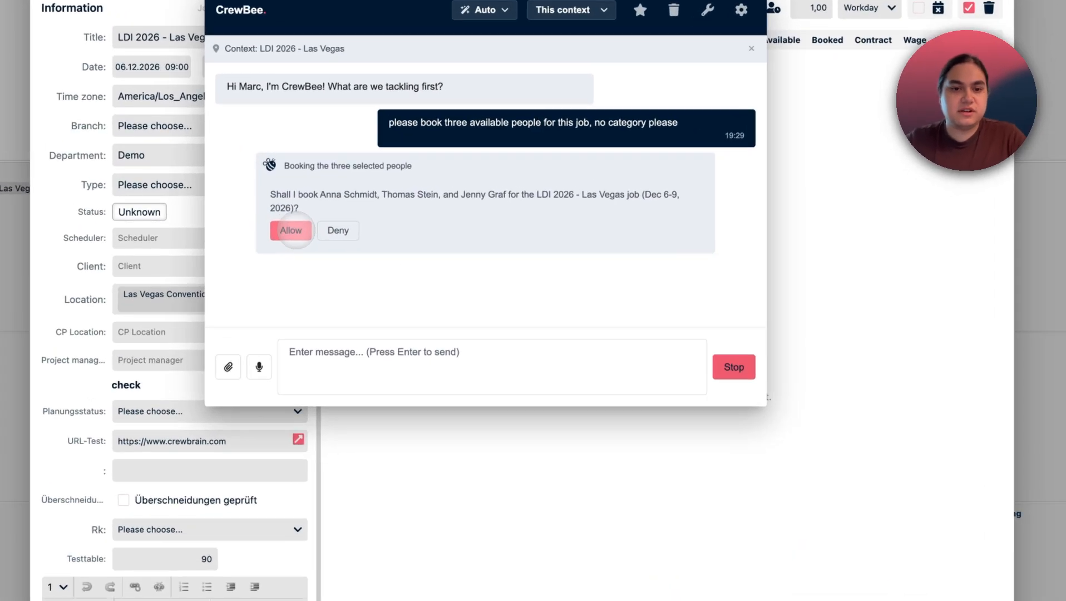
- Allow CrewBee to book the three proposed people, decline its page reload request and reload the page manually
click(384, 200)
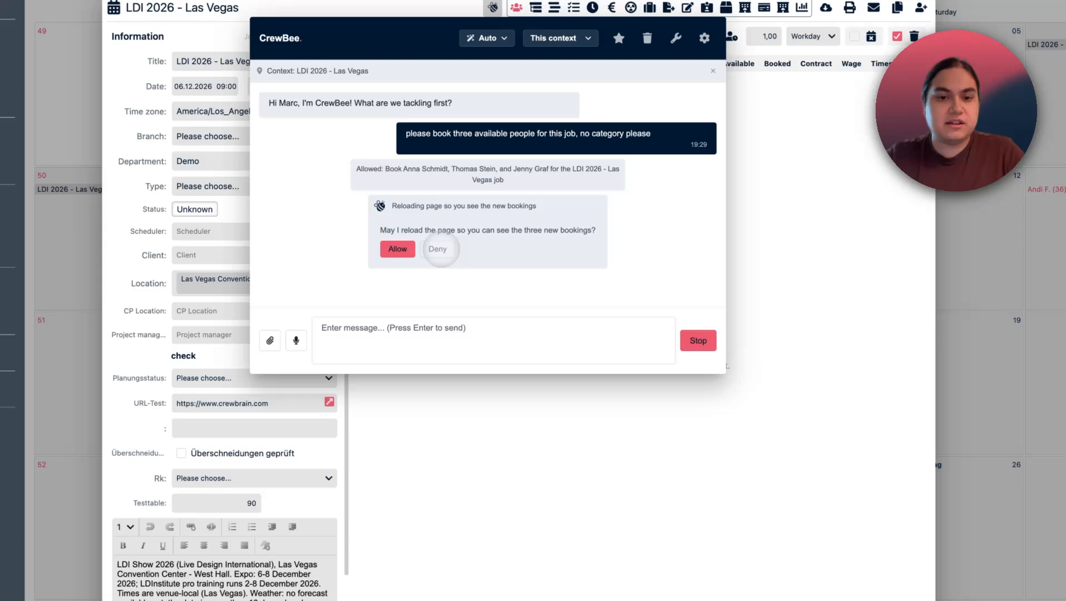
click(472, 219)
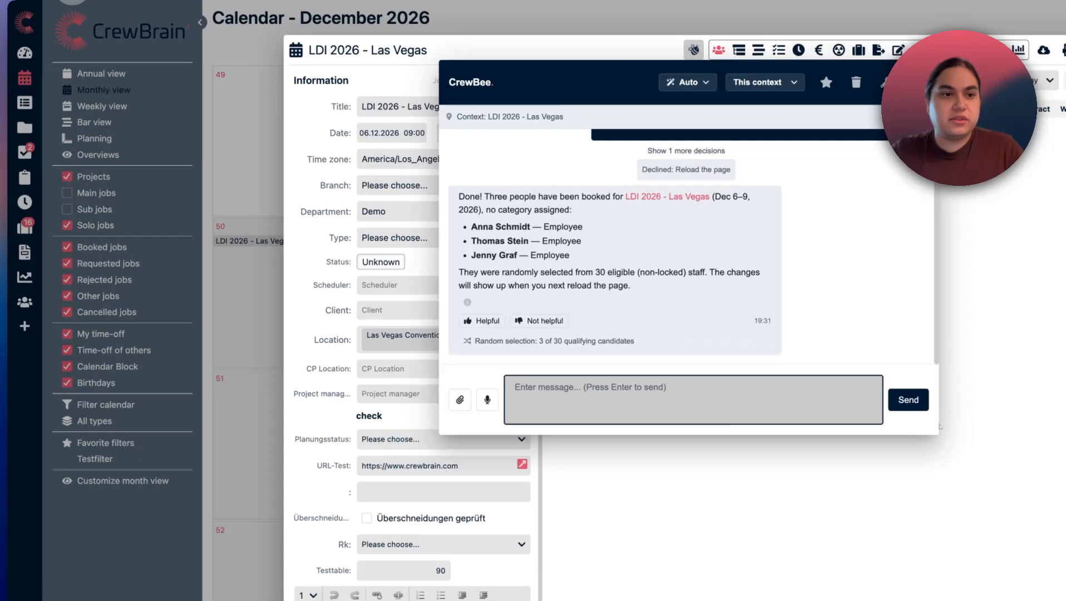
key(super+r)
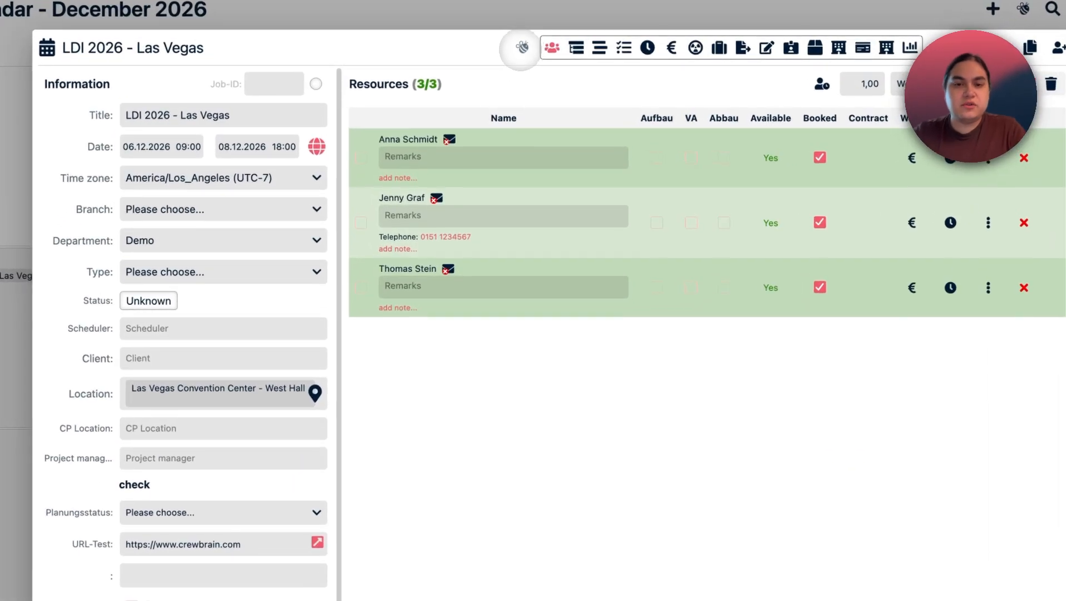
- Ask CrewBee in the job's context to create a briefing doc for this job
click(513, 36)
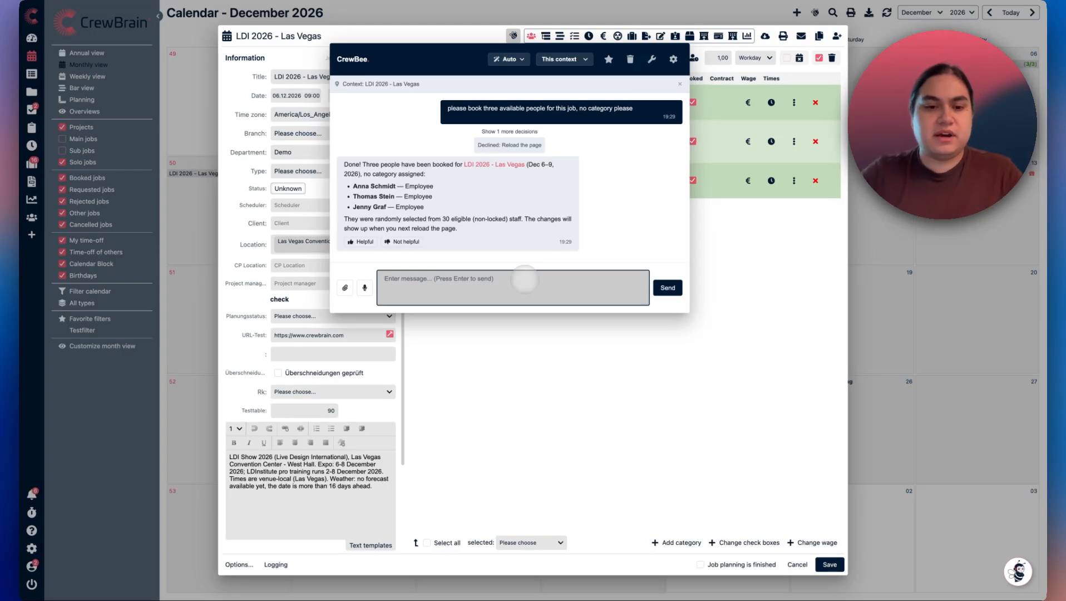
text(please create a briefing d)
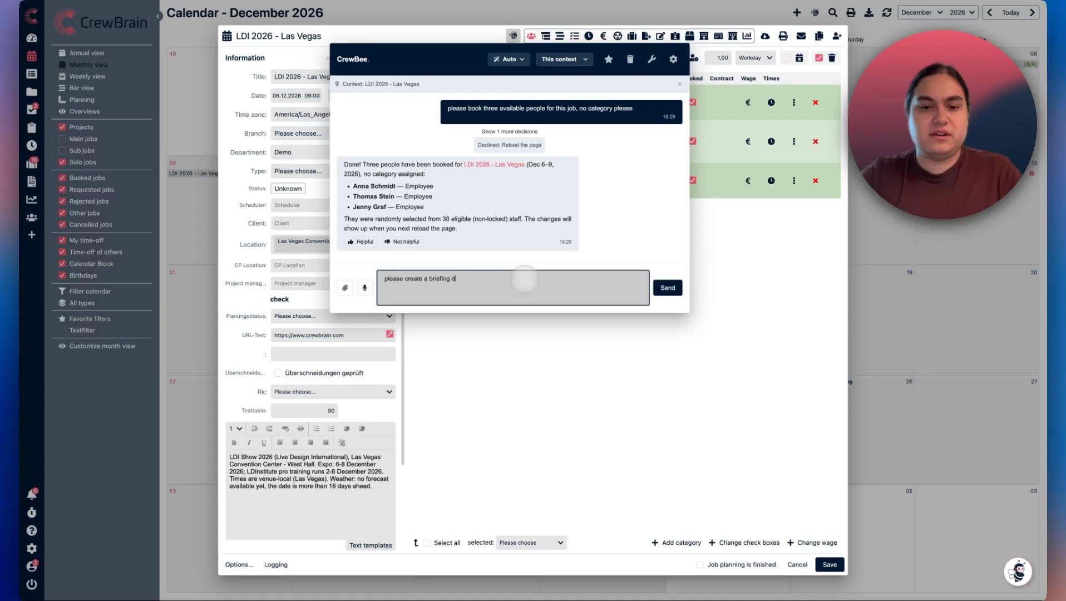
text(oc for this job)
key(Return)
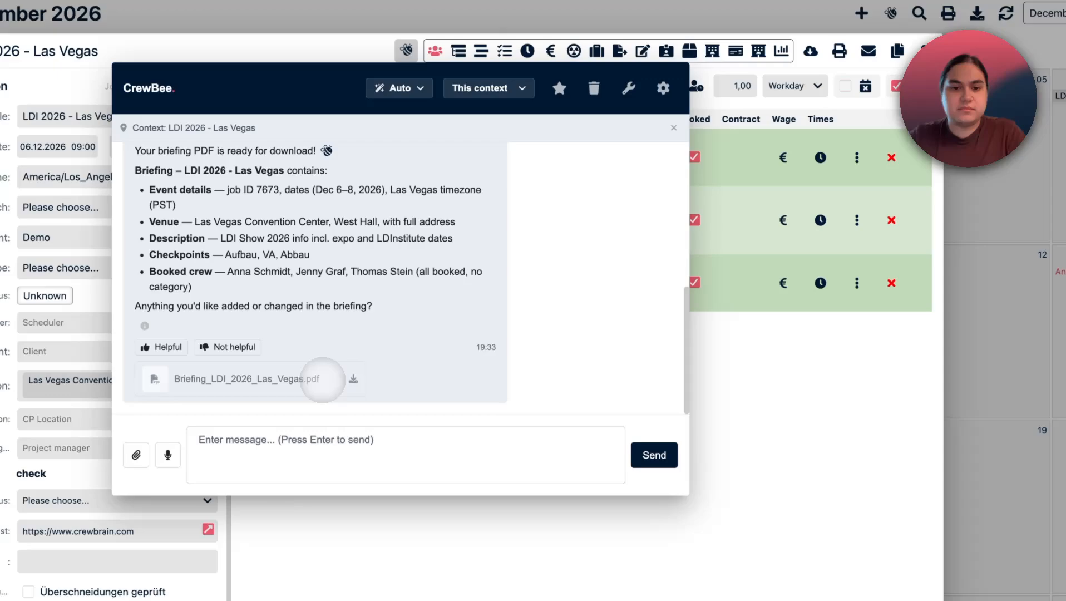
- Download Briefing_LDI_2026_Las_Vegas.pdf from CrewBee's reply and open it to read through both pages
click(480, 240)
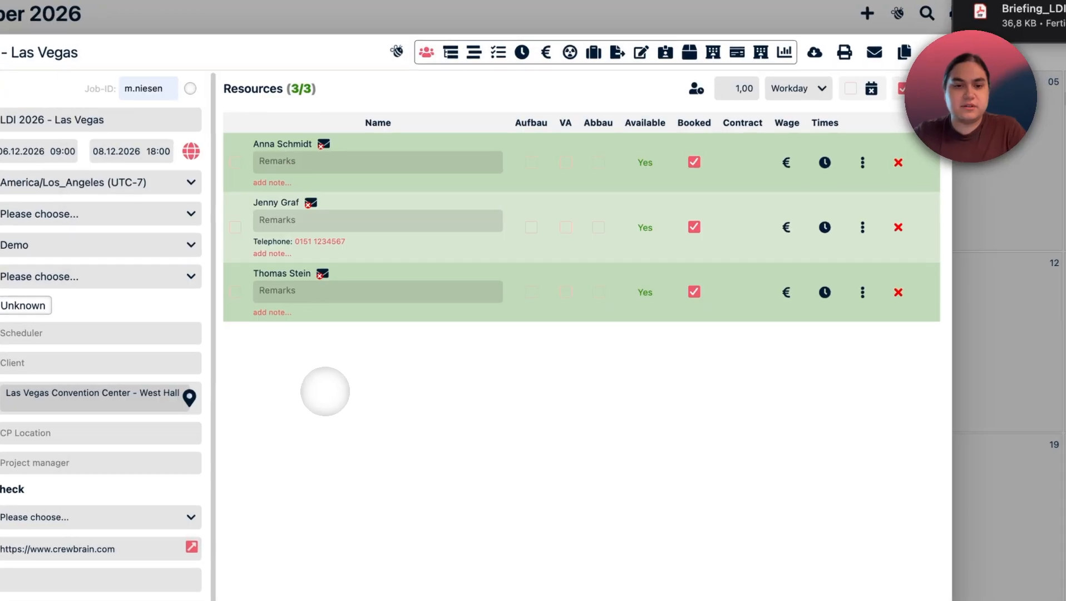
click(1062, 19)
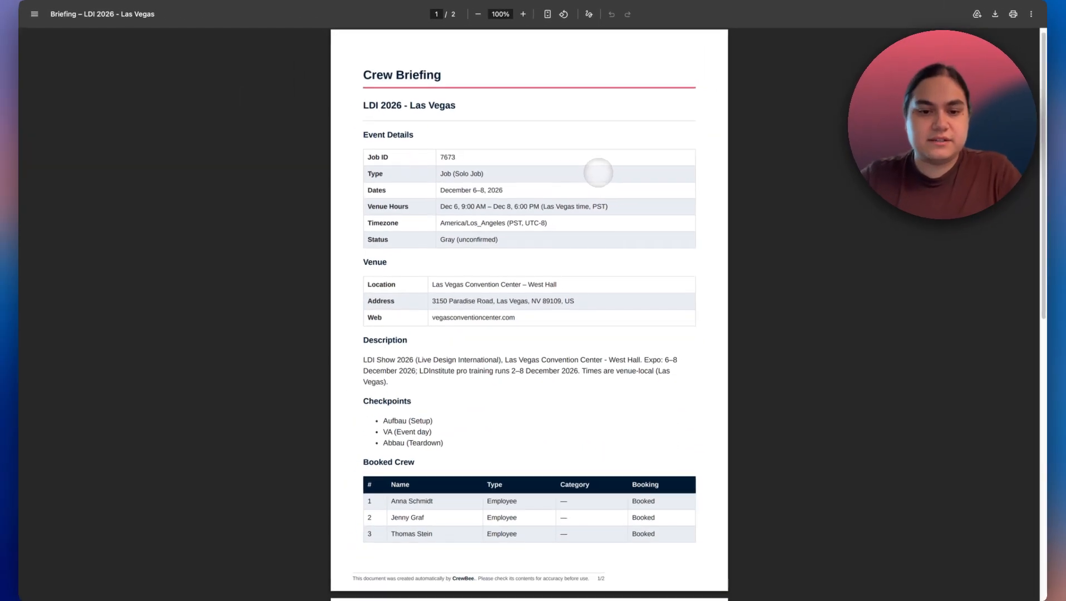
scroll(607, 179, down, 3)
scroll(601, 206, down, 5)
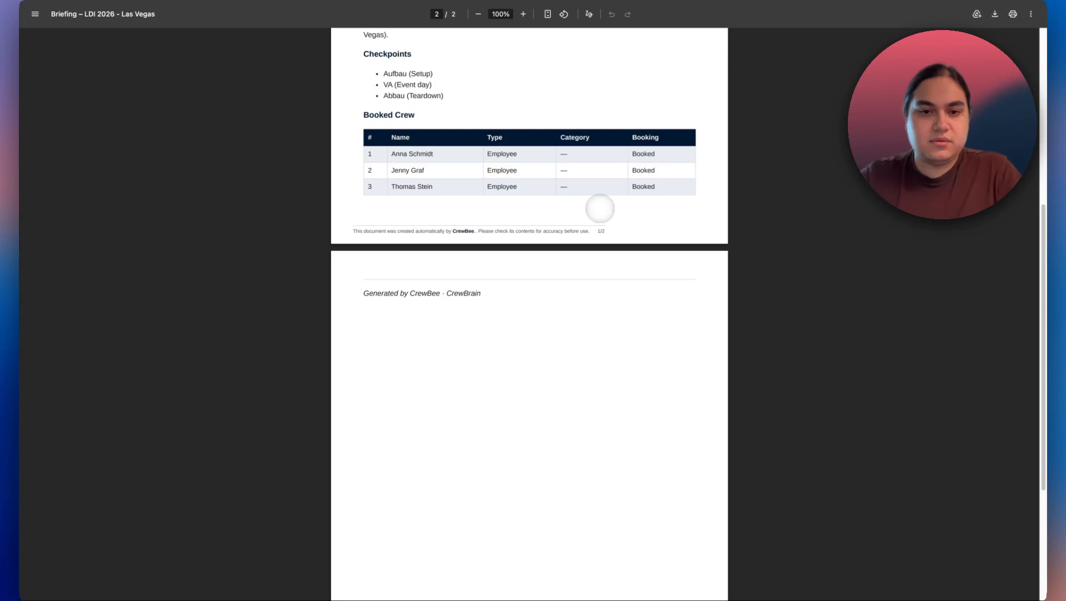
scroll(600, 209, up, 6)
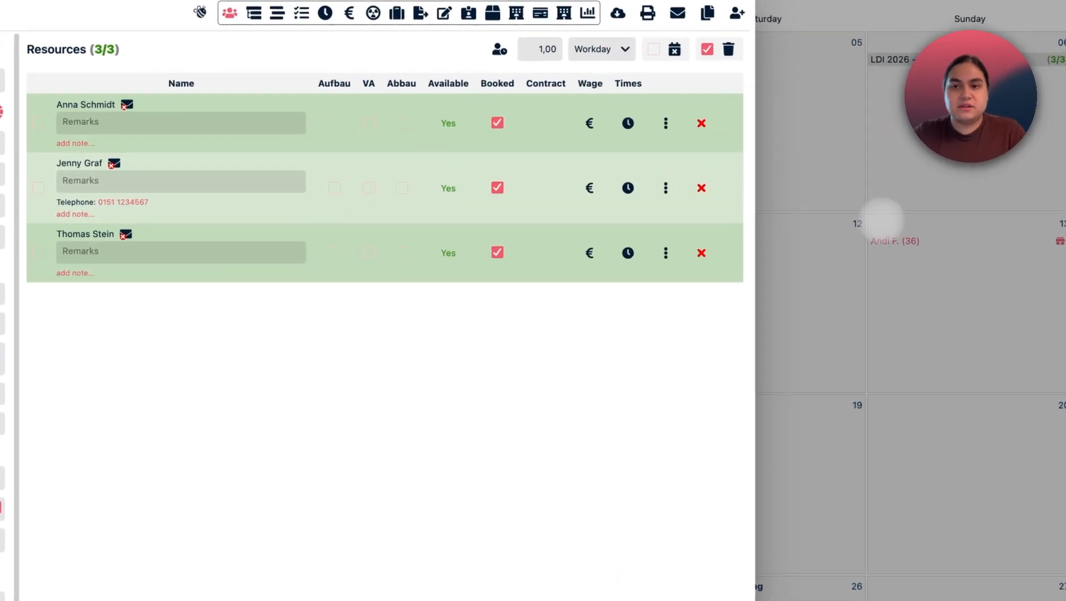
- Close the job discarding unsaved changes, and attach PLZs.xlsx to a new message in the general CrewBee chat
click(924, 159)
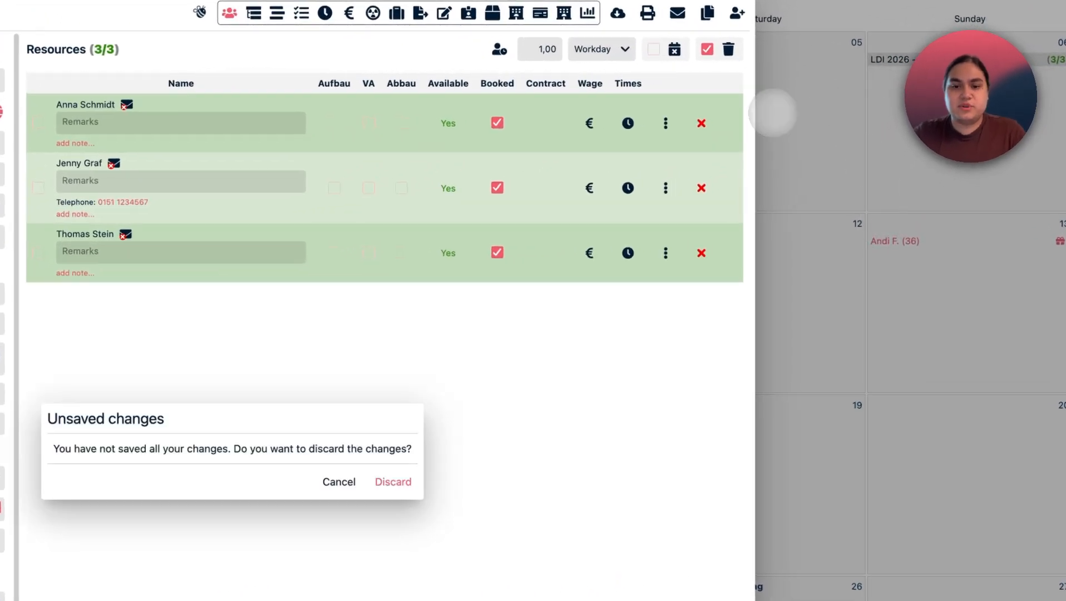
click(393, 481)
click(682, 20)
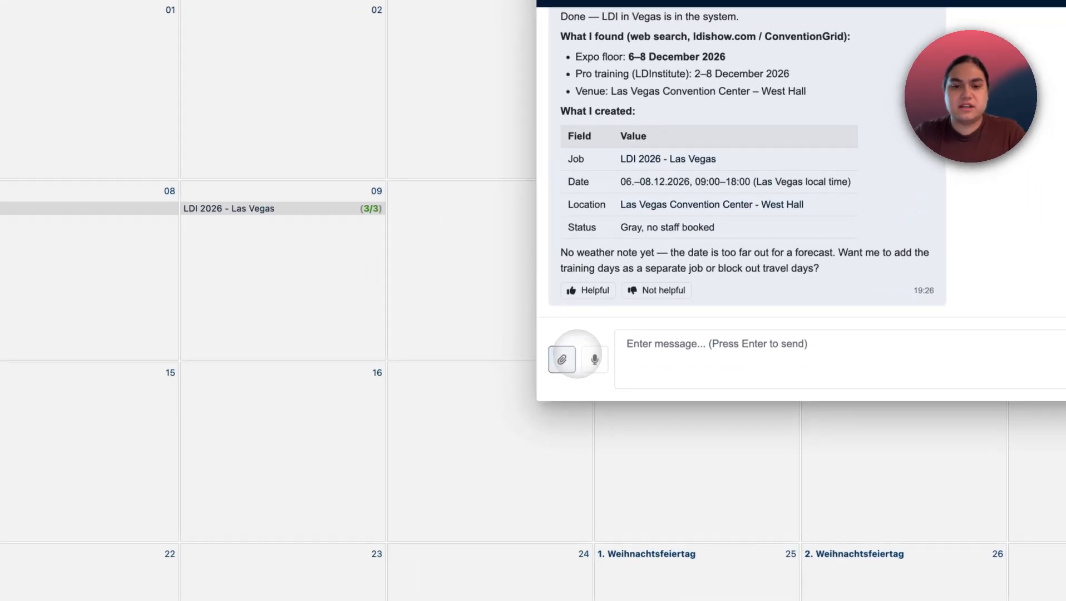
click(568, 358)
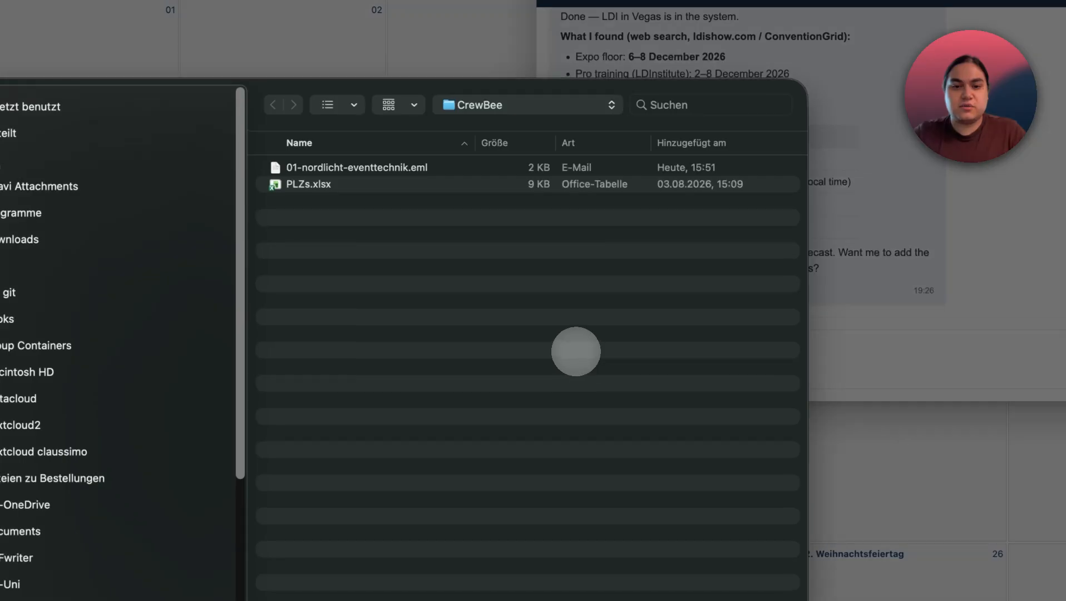
double_click(327, 185)
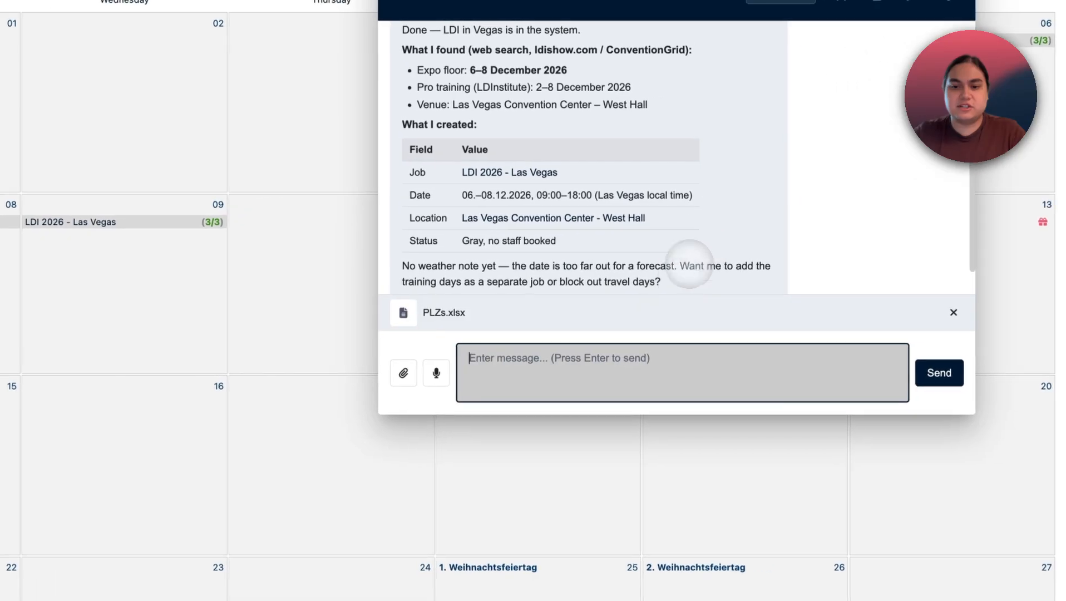
scroll(748, 167, down, 1)
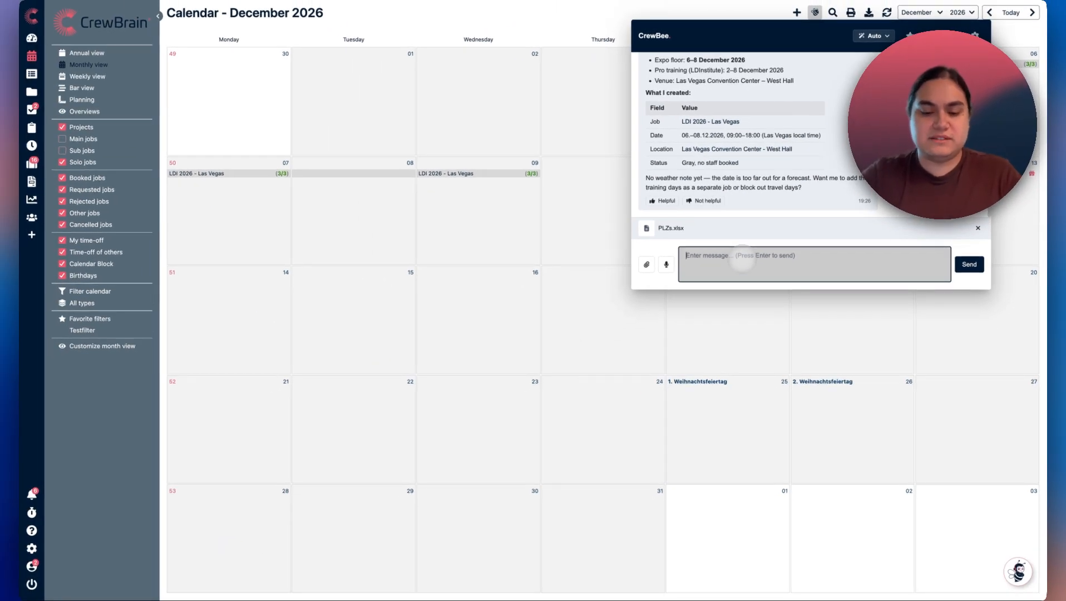
- Have CrewBee add and save the zip codes for the employees in the table, and open the first listed employee
text(please add the zip codes to the employe)
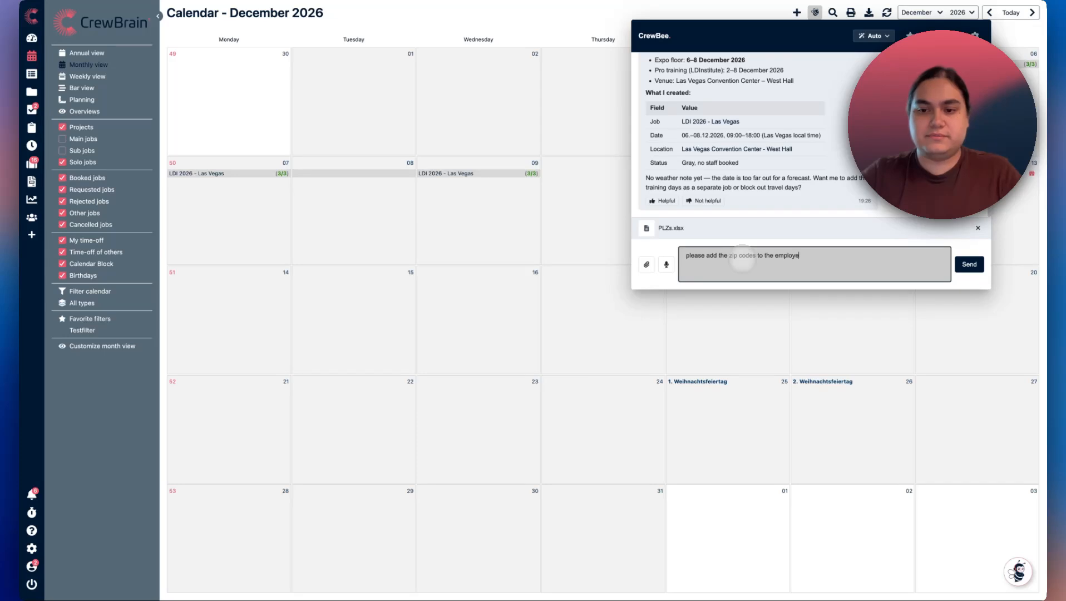
text(ble)
key(Return)
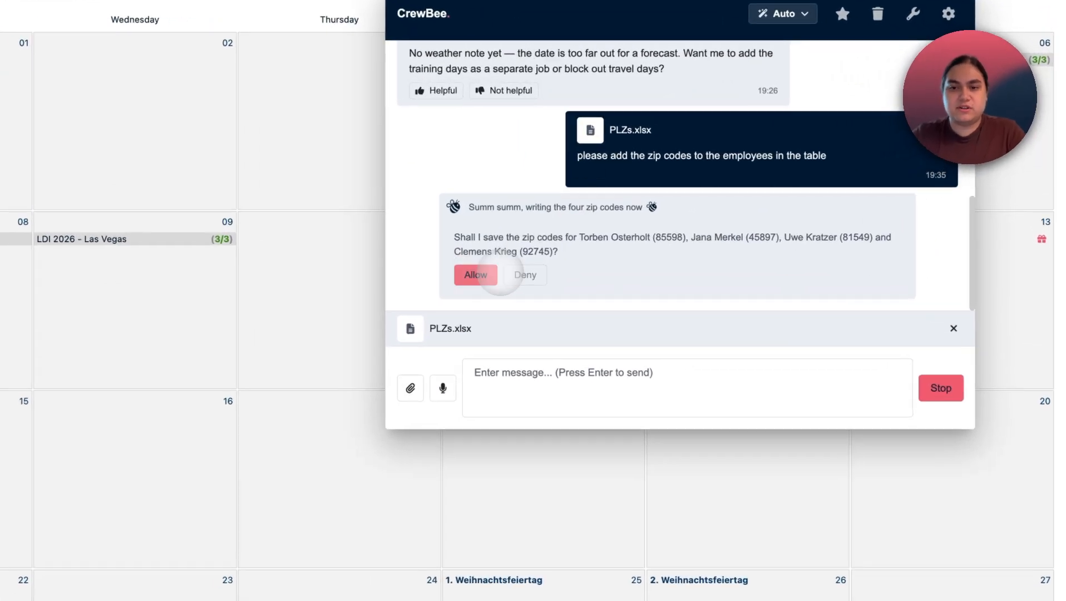
click(686, 196)
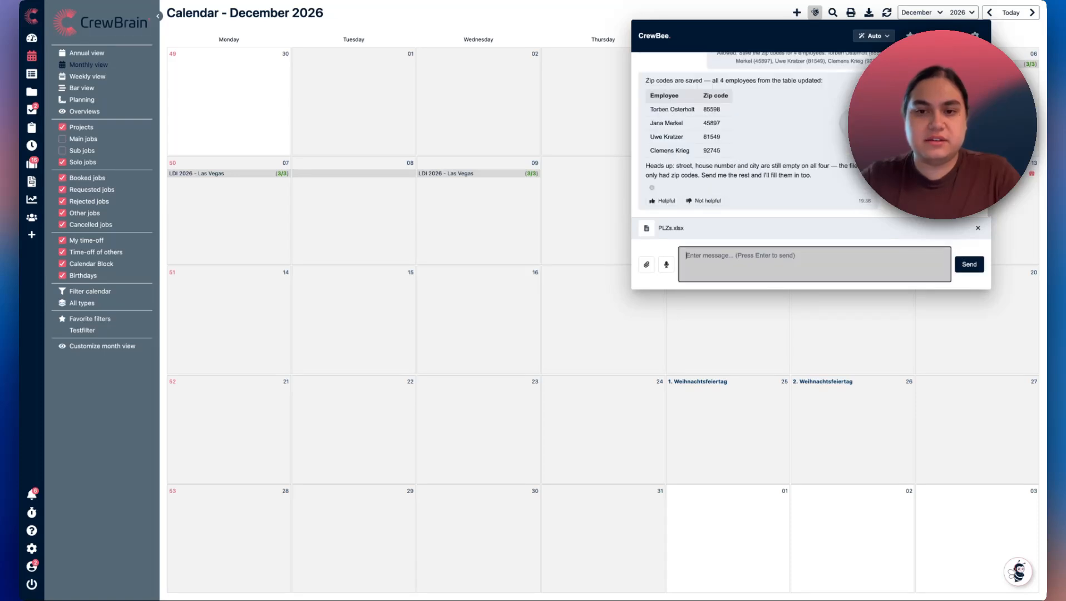
click(672, 109)
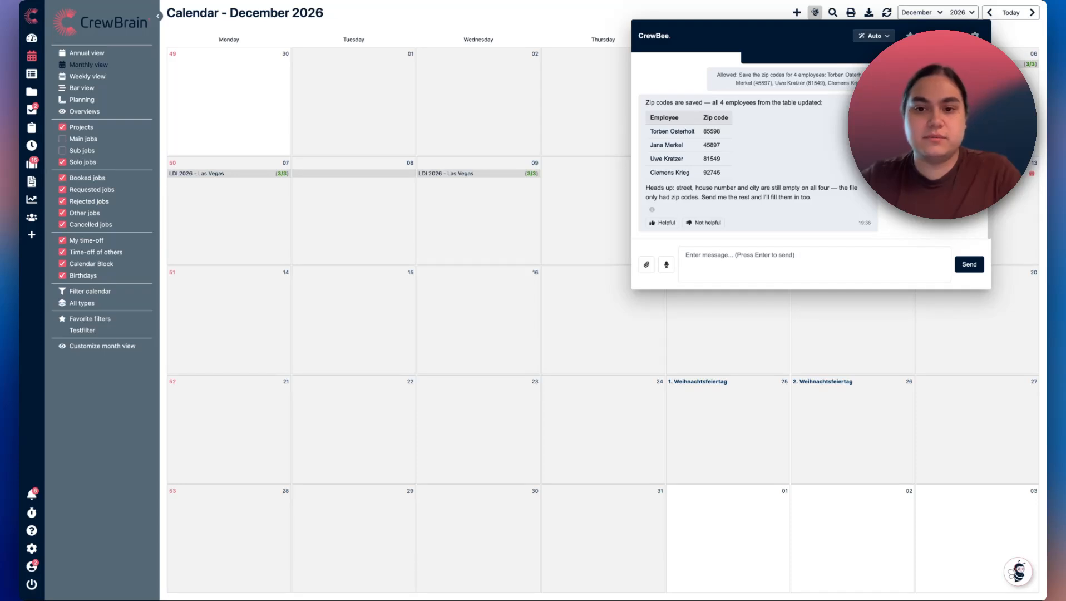
- Ask CrewBee who does not have a shirt size in their profile, allow the data evaluation and review the reply
click(827, 258)
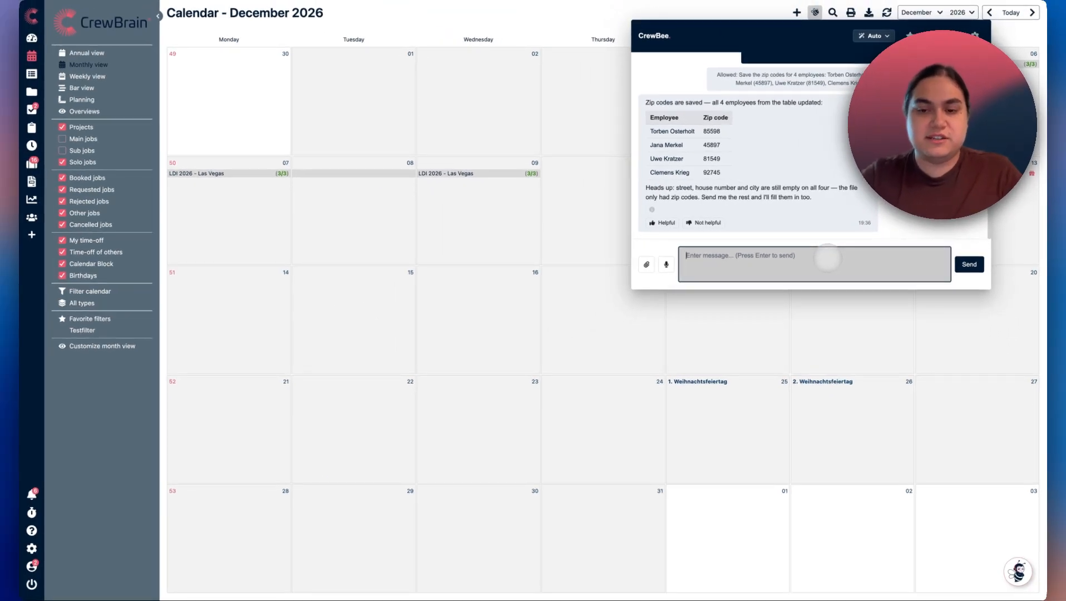
text(who does not )
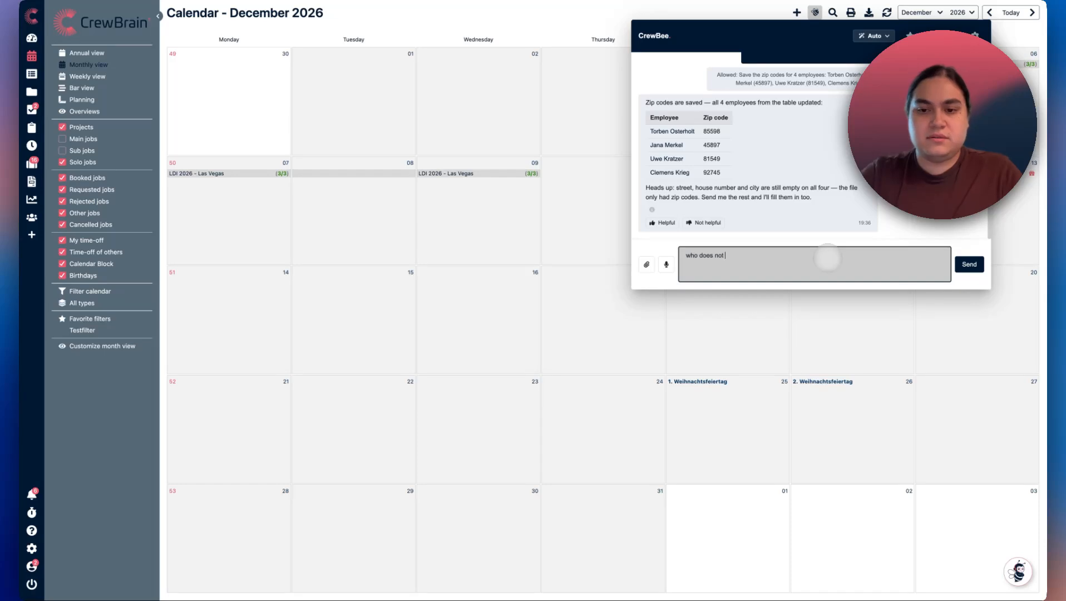
text(have a shirt size in their profile?)
key(Return)
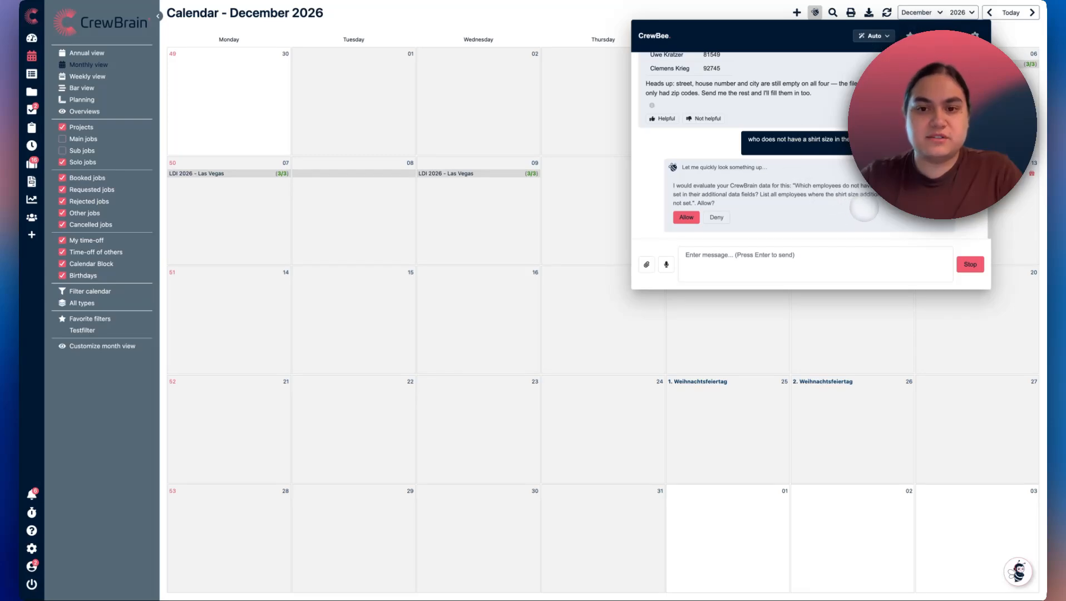
click(686, 217)
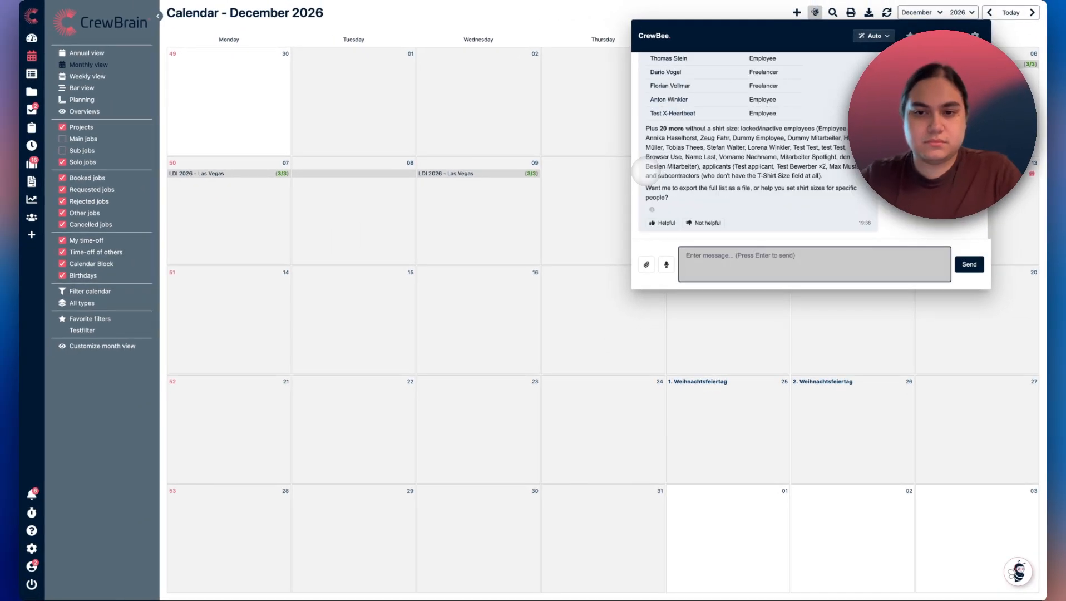
scroll(732, 159, up, 9)
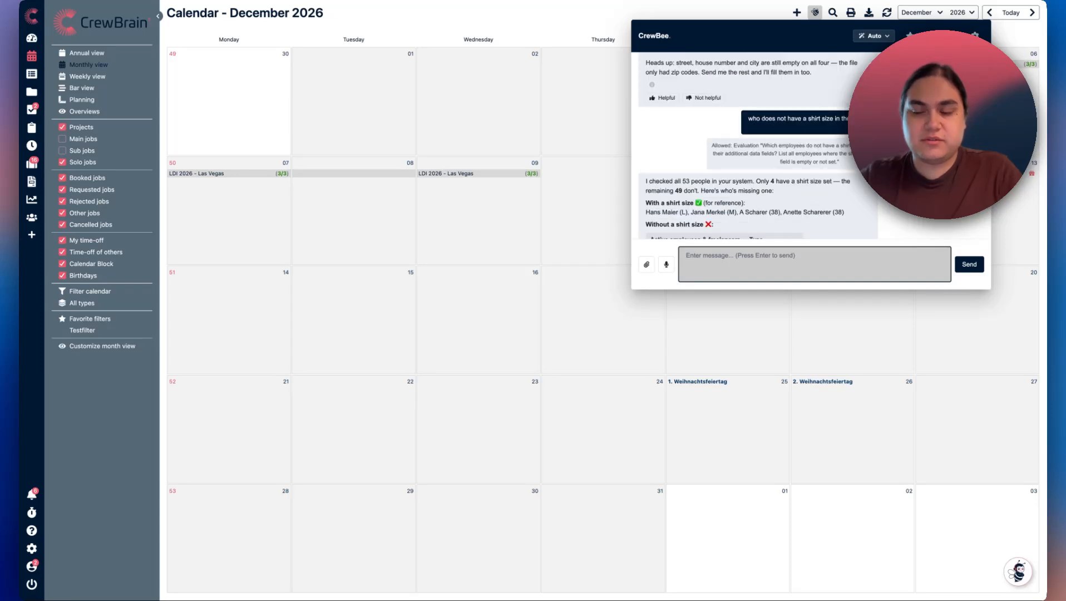
scroll(757, 145, down, 9)
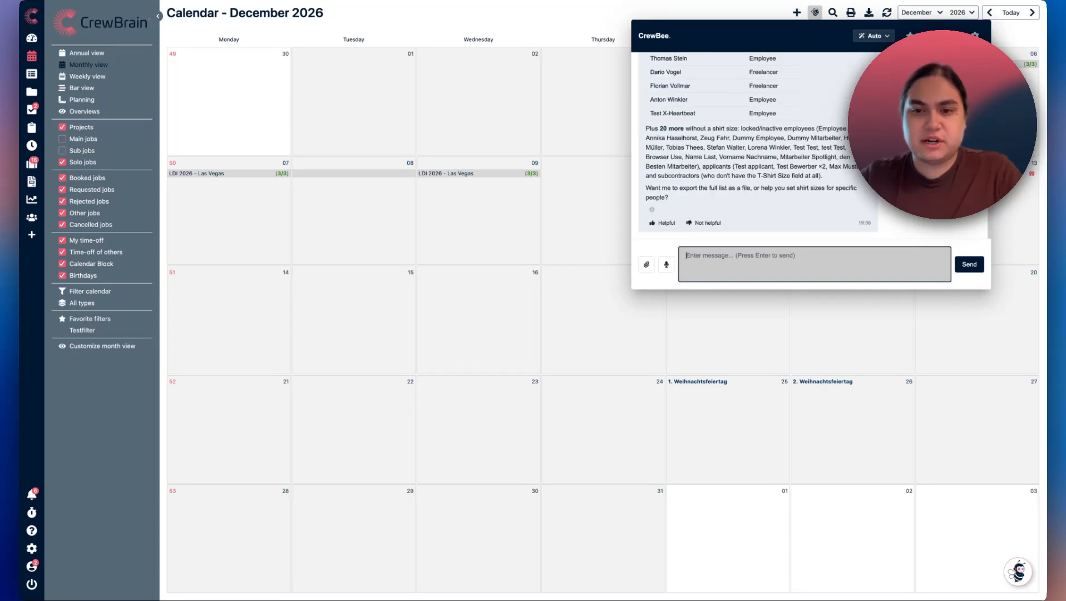
scroll(877, 221, up, 9)
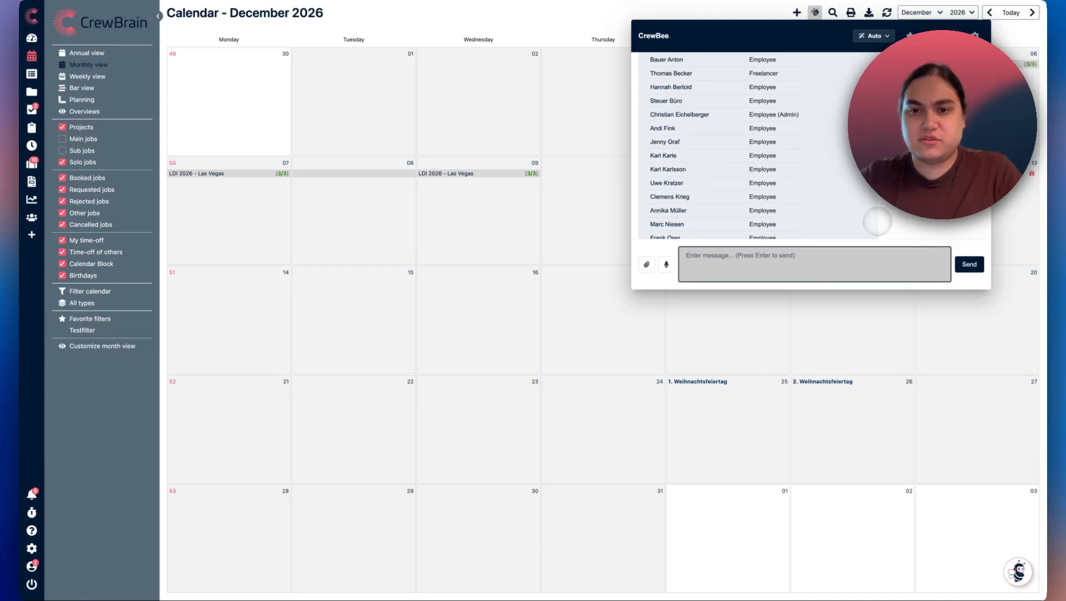
- Read through CrewBee's list of people without a shirt size and rate the reply as helpful
scroll(880, 220, down, 3)
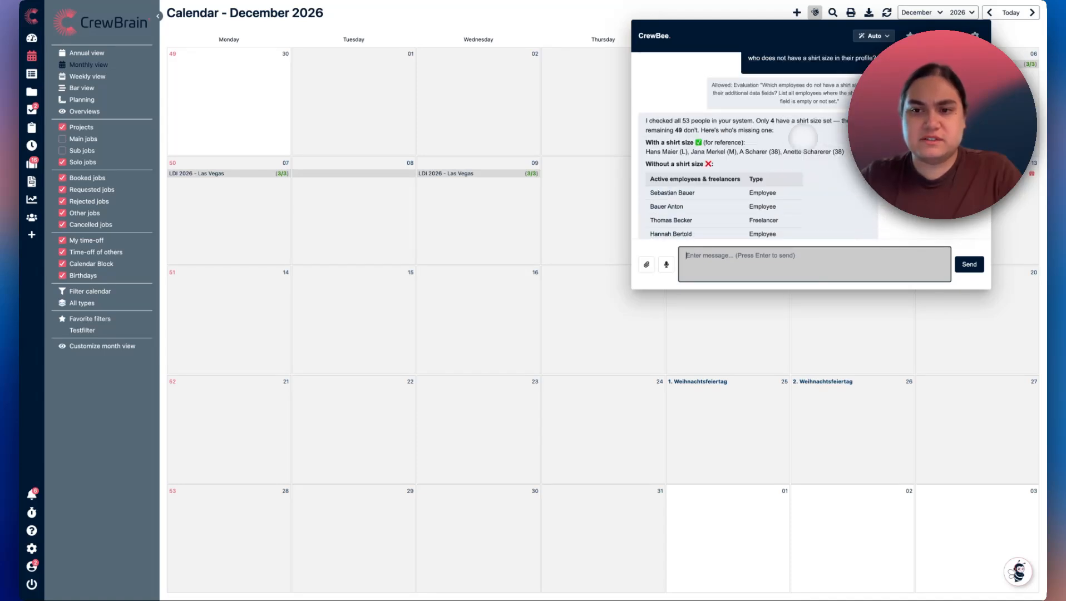
scroll(817, 139, down, 5)
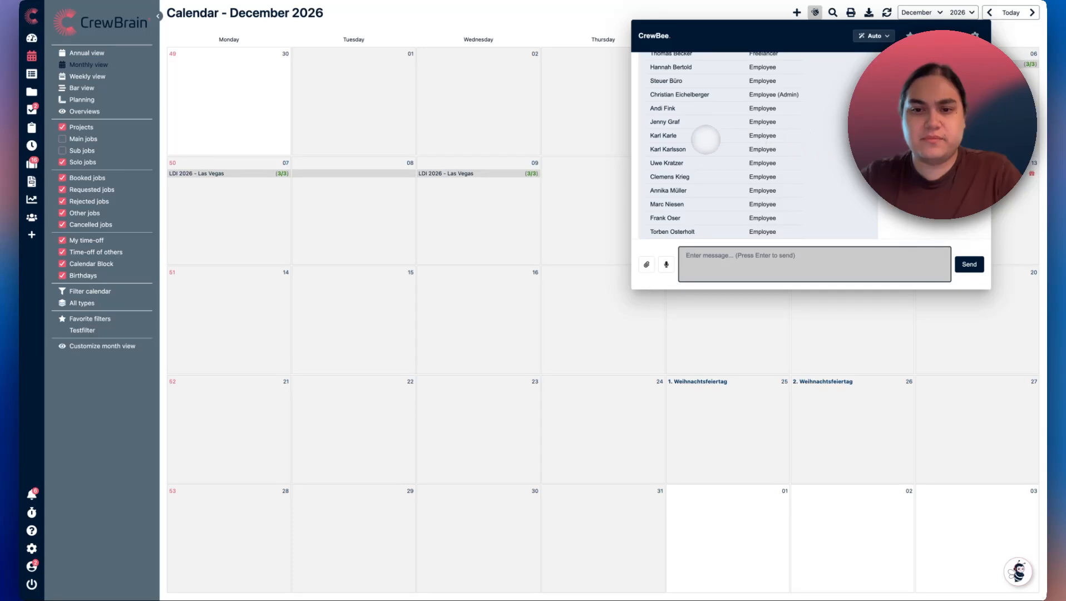
scroll(676, 142, down, 3)
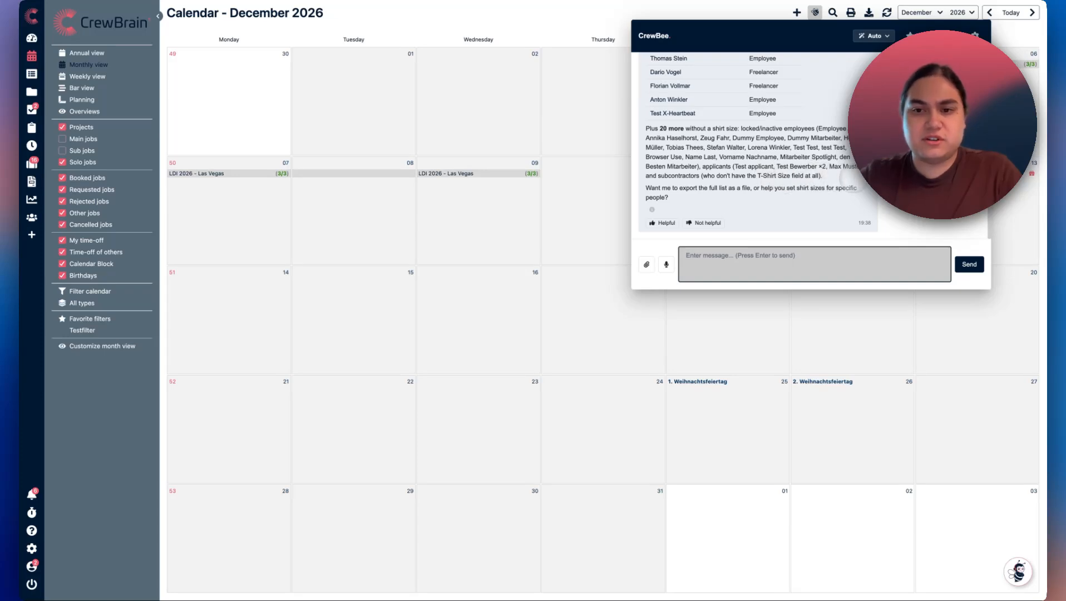
scroll(774, 136, up, 10)
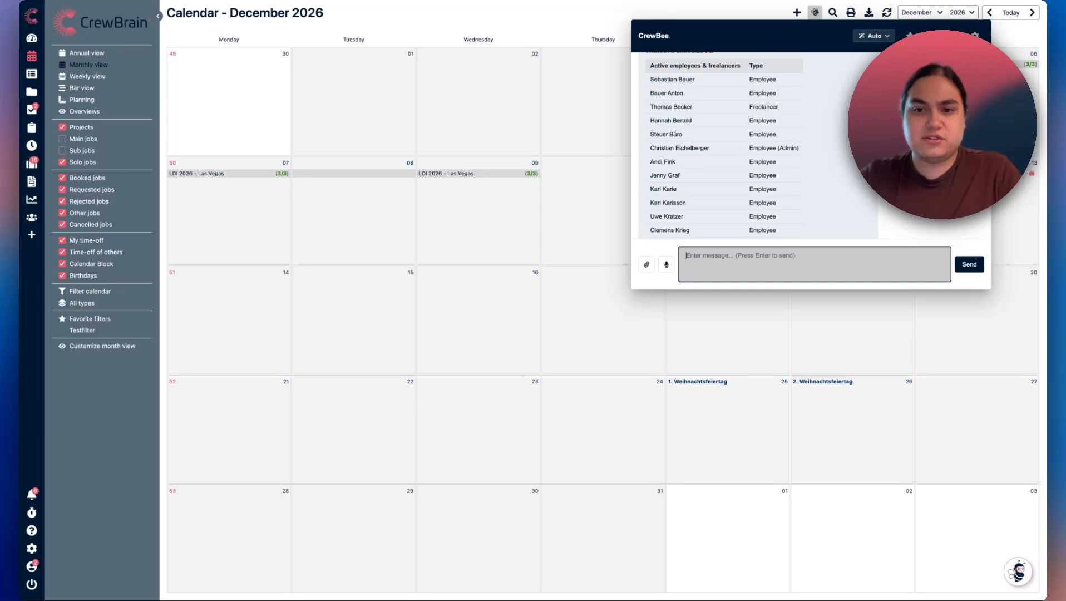
scroll(776, 142, down, 10)
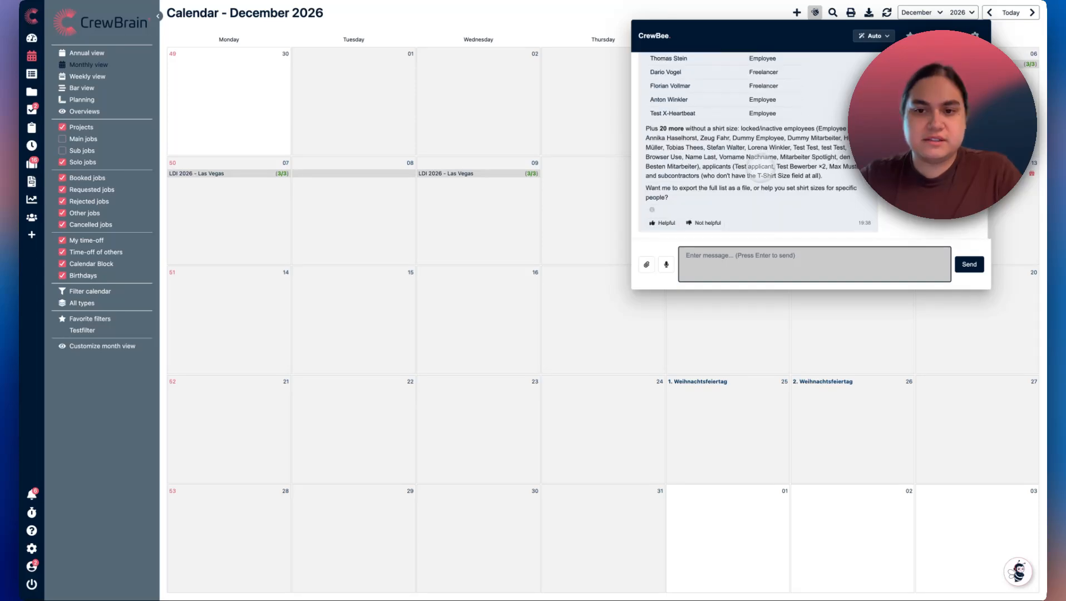
click(662, 223)
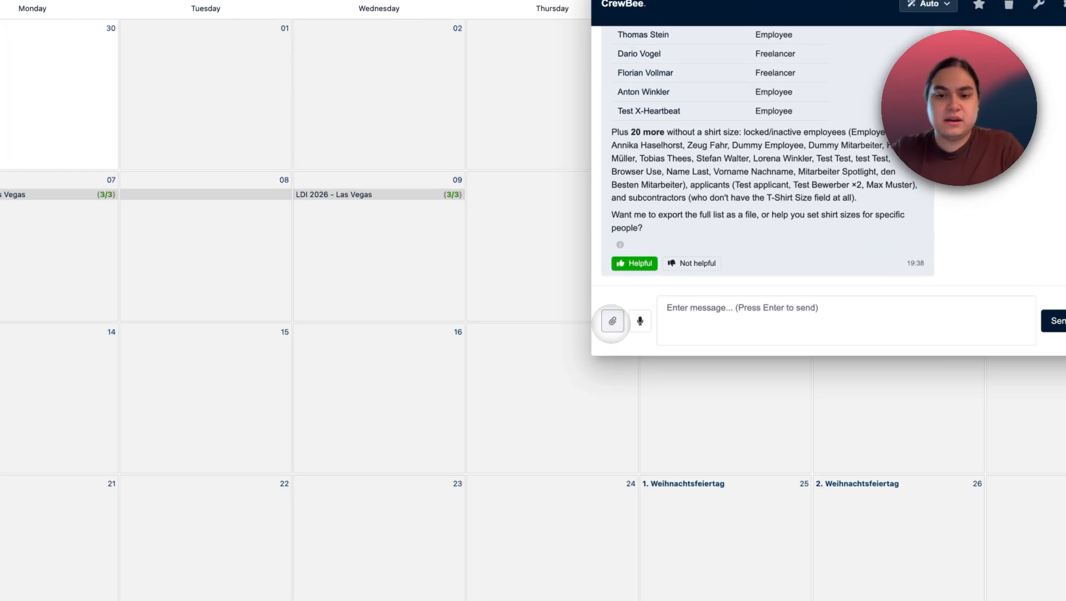
- Attach 01-nordlicht-eventtechnik.eml and send CrewBee the request "please create the customer from the attached email"
click(612, 321)
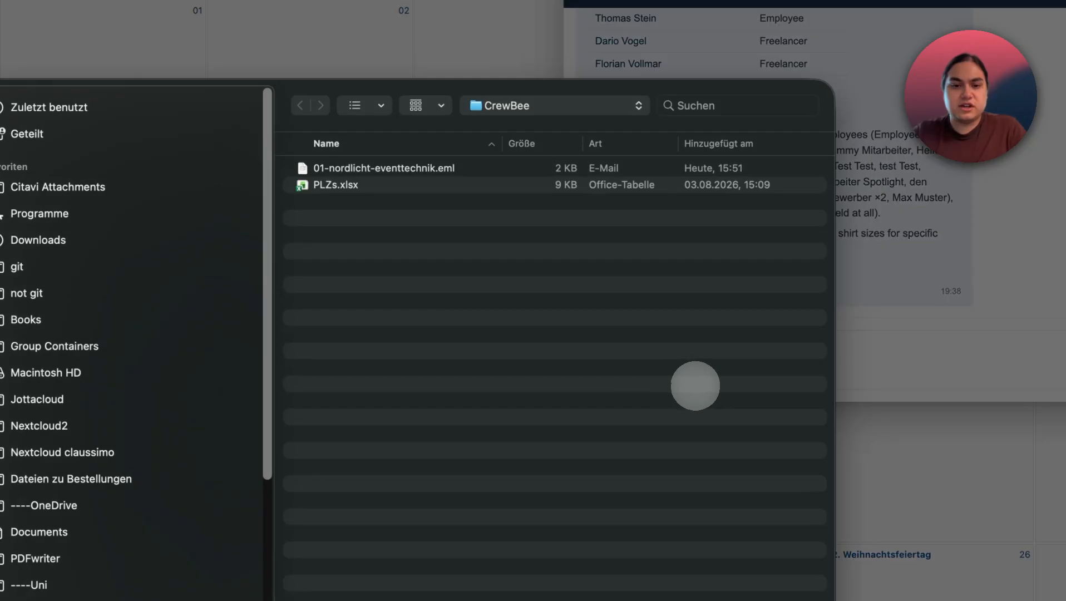
double_click(368, 169)
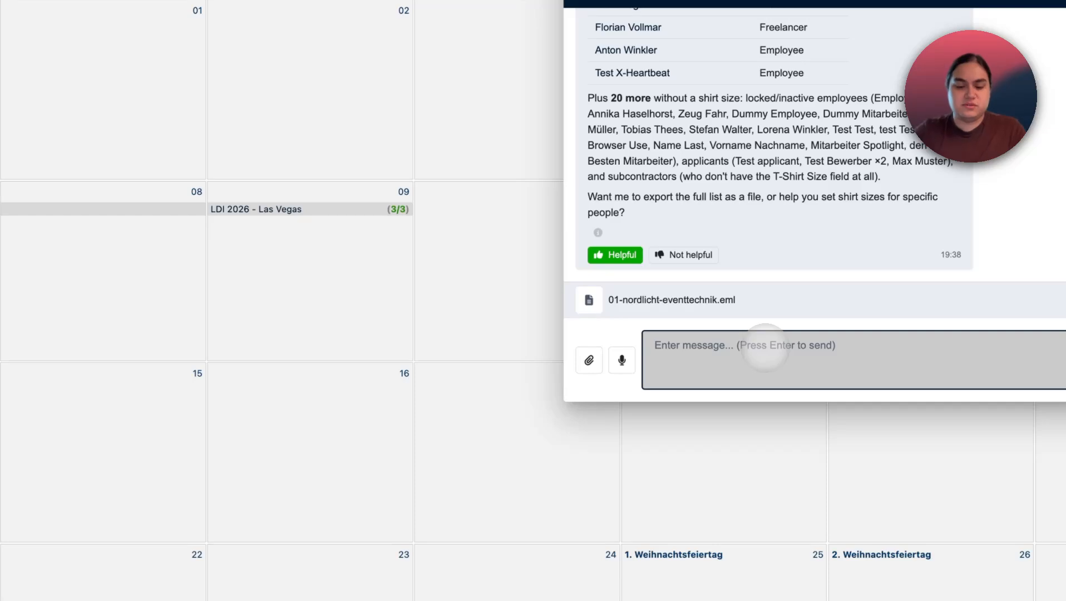
click(766, 346)
text(please create the customer f)
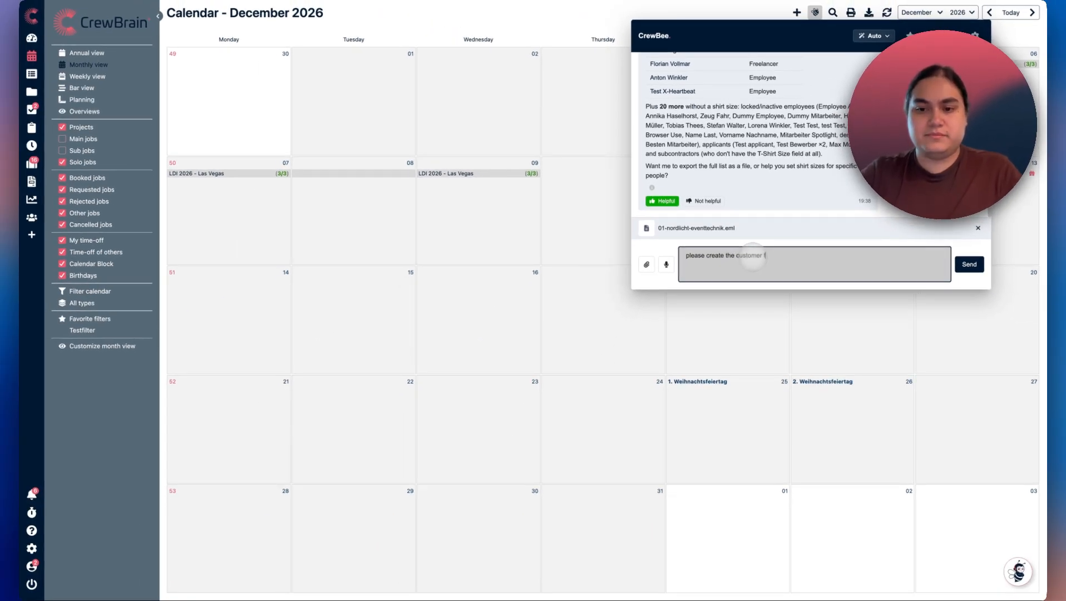
text(rom the attached ema)
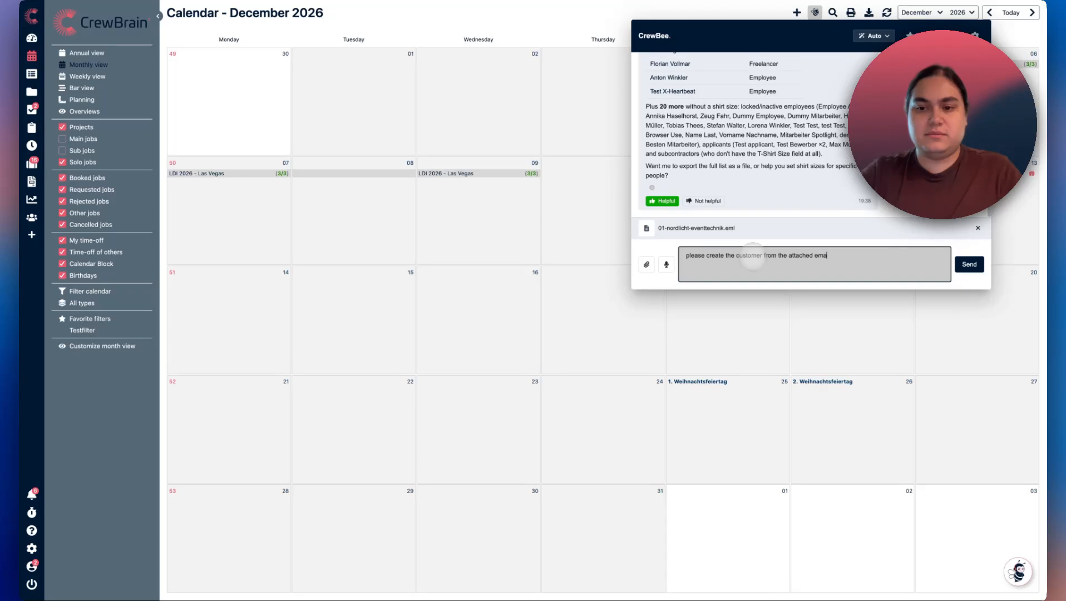
text(il)
key(Return)
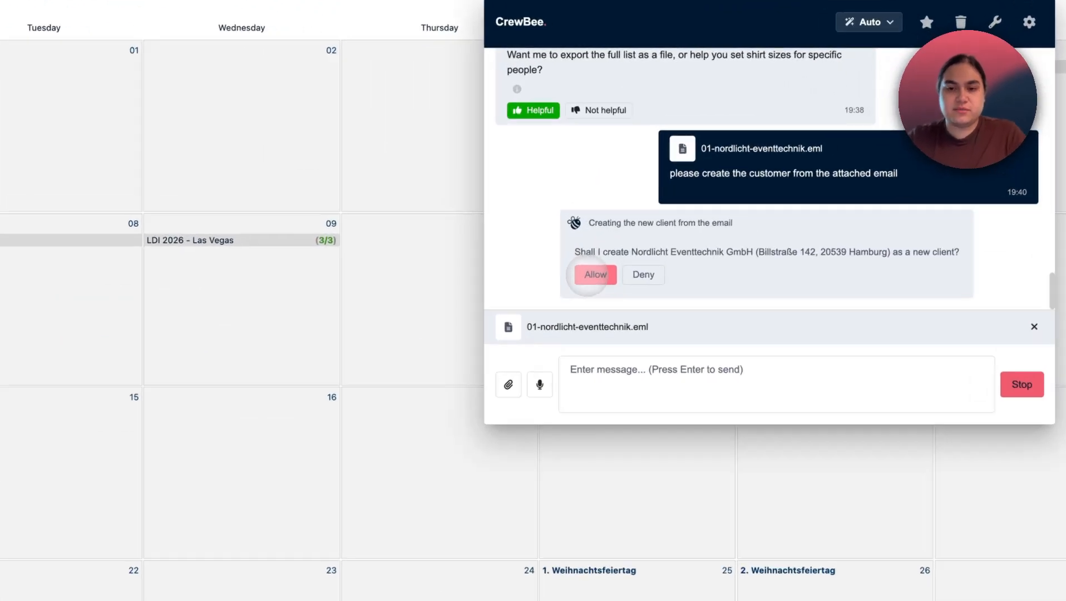
- Allow CrewBee to create Nordlicht Eventtechnik GmbH as a new client and add the contact person from the email
click(590, 275)
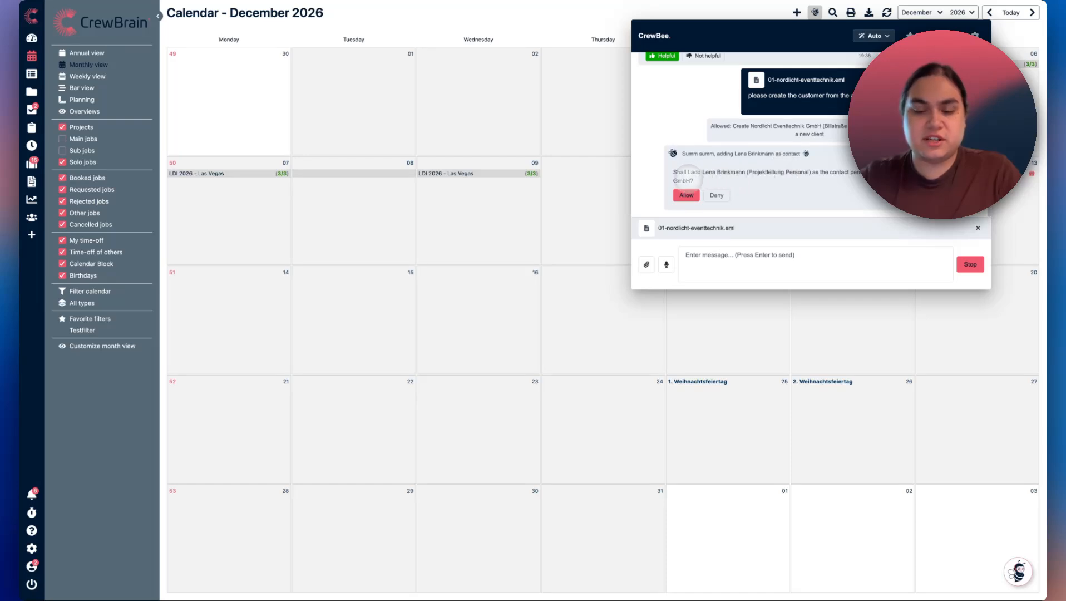
click(686, 195)
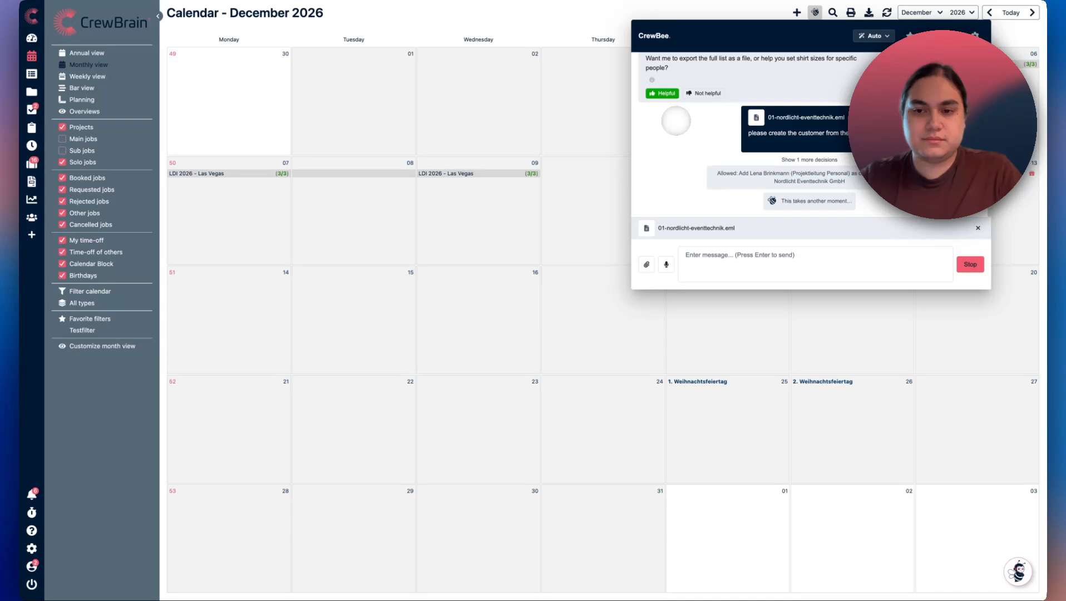
scroll(841, 179, up, 1)
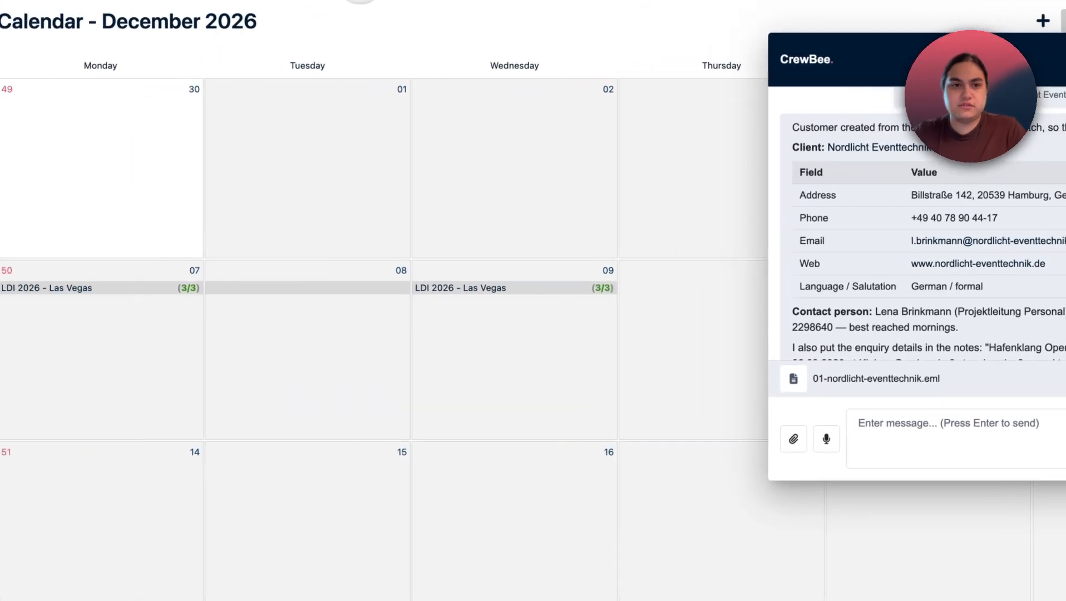
- Open the Nordlicht Eventtechnik GmbH client record and check its profile fields and notes
click(361, 0)
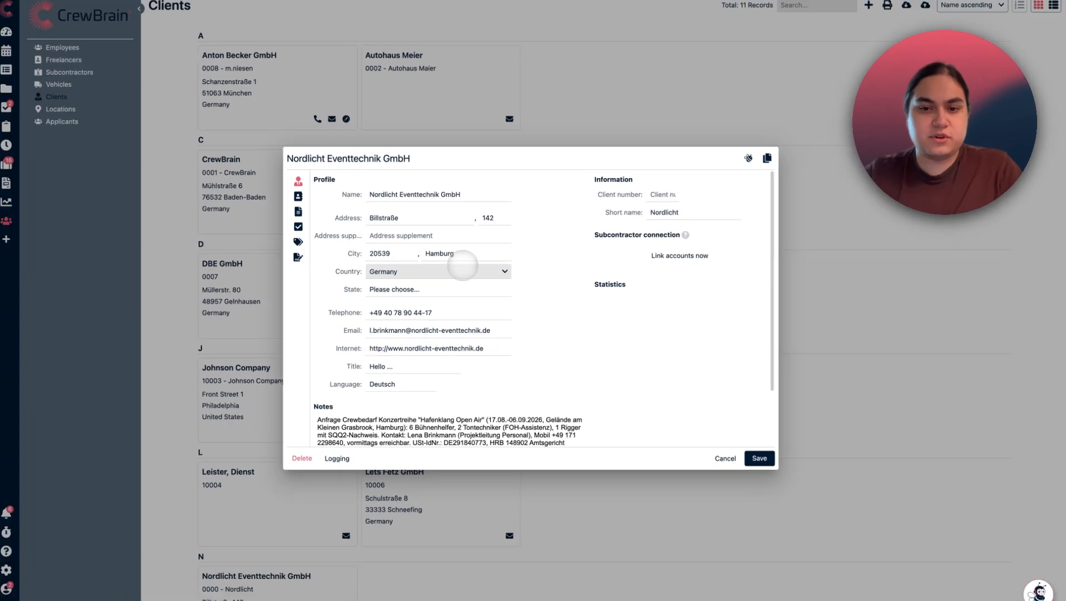
scroll(668, 217, down, 3)
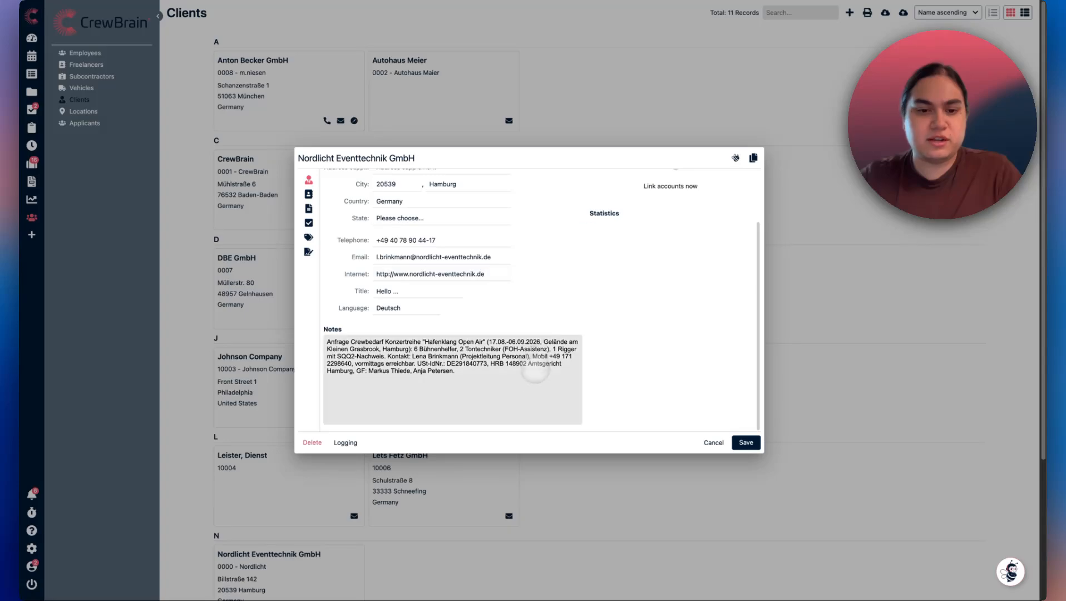
scroll(529, 379, up, 2)
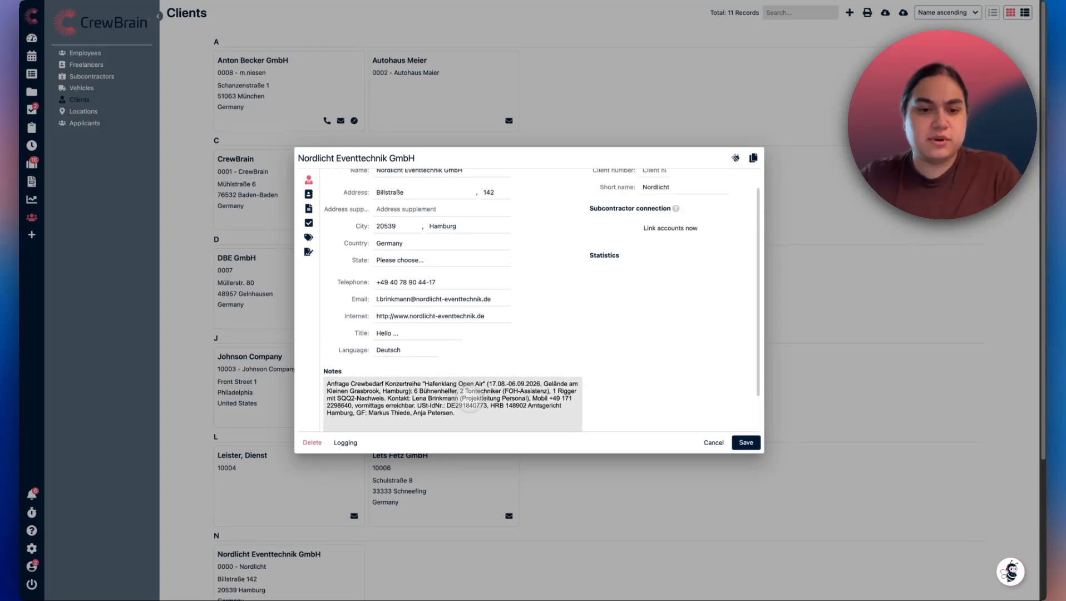
scroll(470, 312, up, 2)
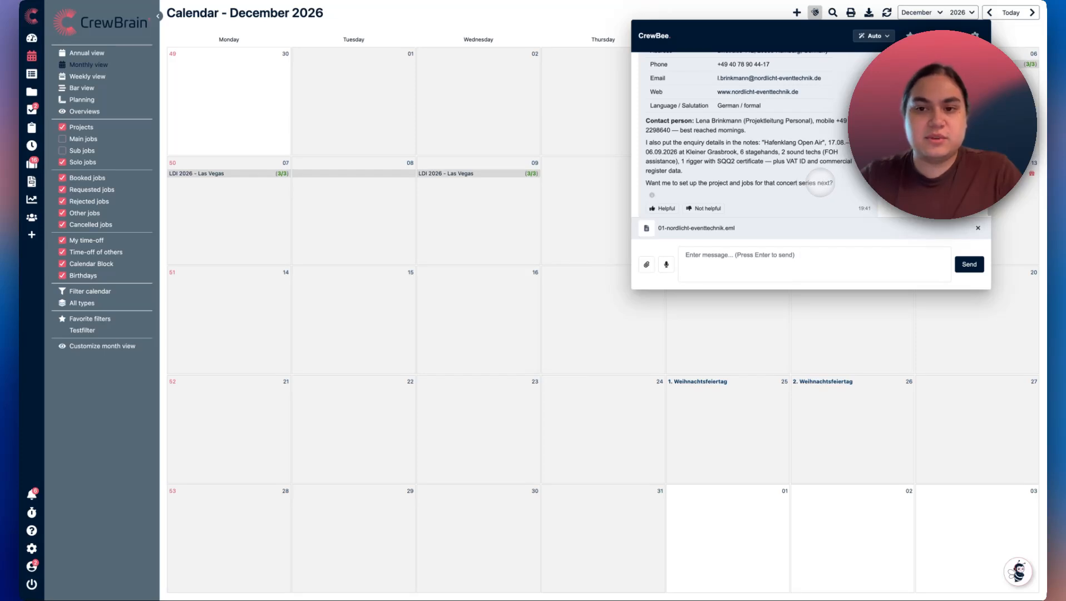
- Review CrewBee's summary of the created customer, from the client details to the follow-up suggestion
scroll(813, 162, up, 3)
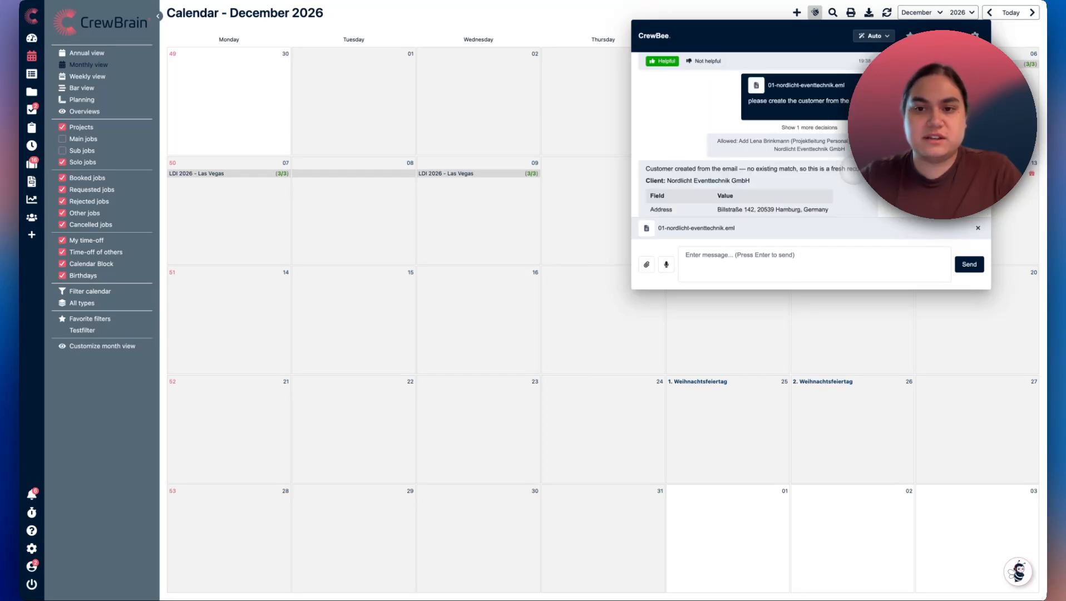
scroll(855, 171, down, 1)
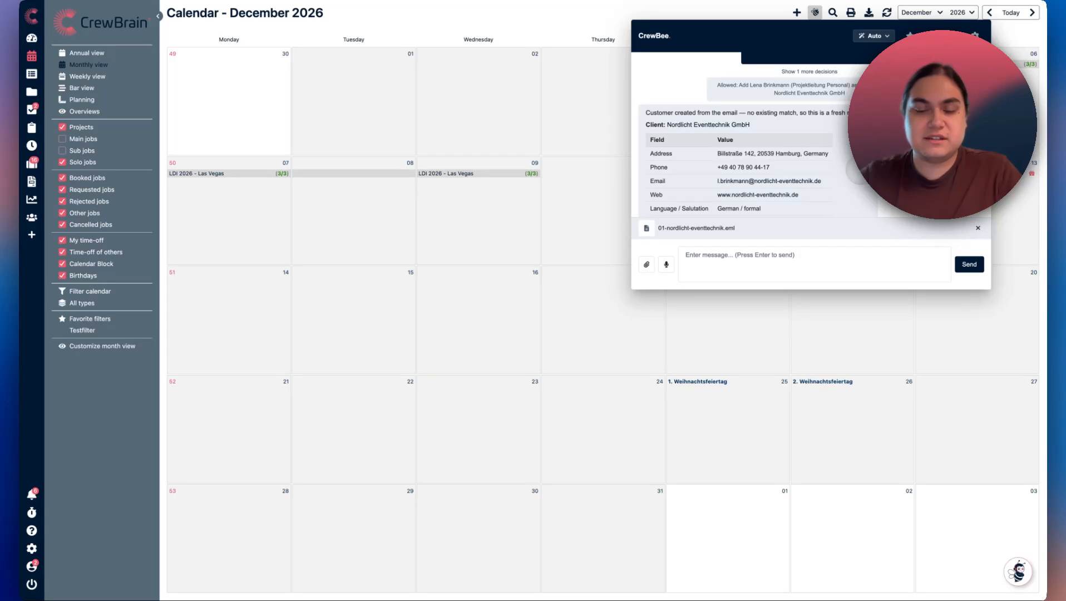
scroll(857, 168, down, 2)
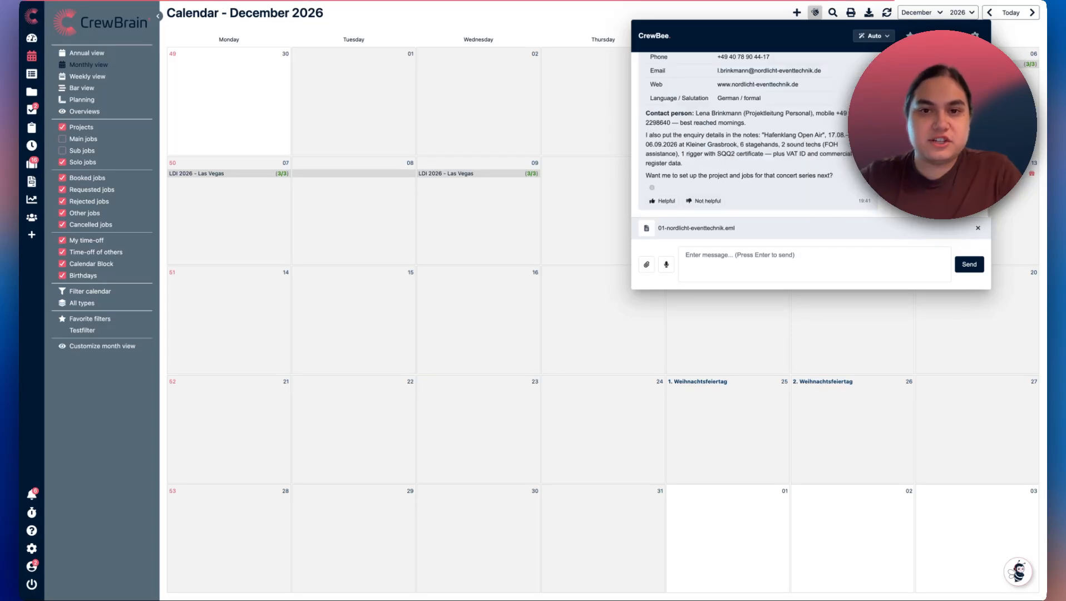